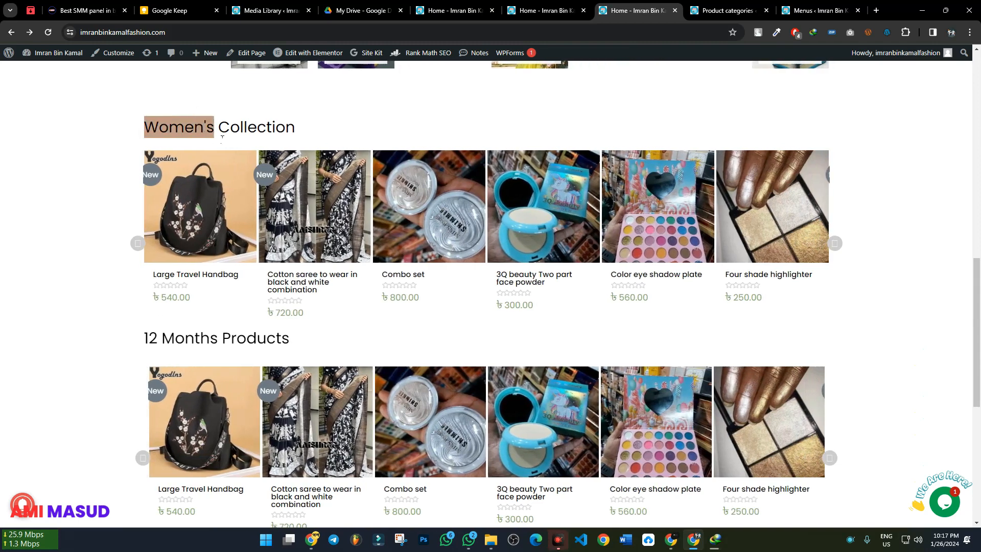
Step: Open the store's home page for editing in Elementor
click(109, 162)
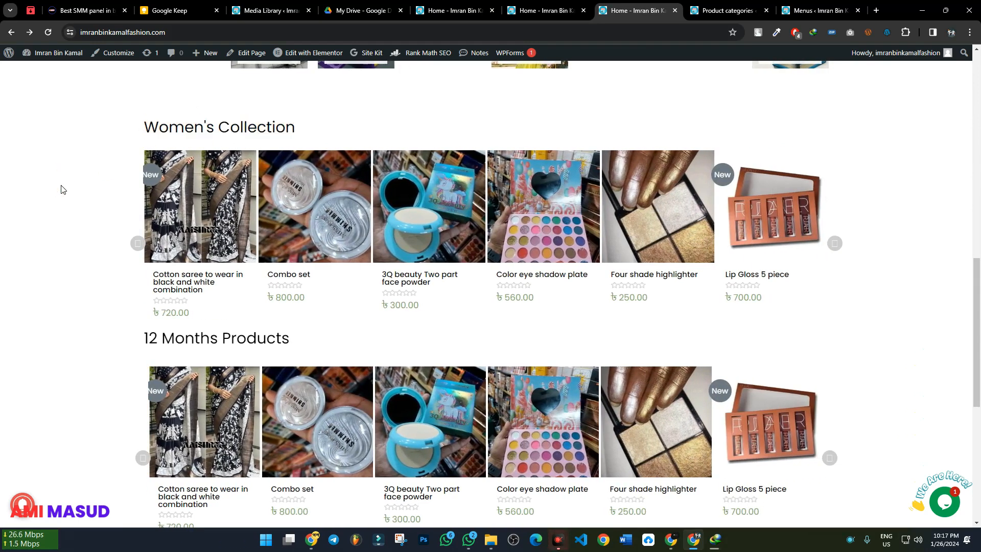
scroll(66, 187, down, 3)
scroll(72, 182, up, 1)
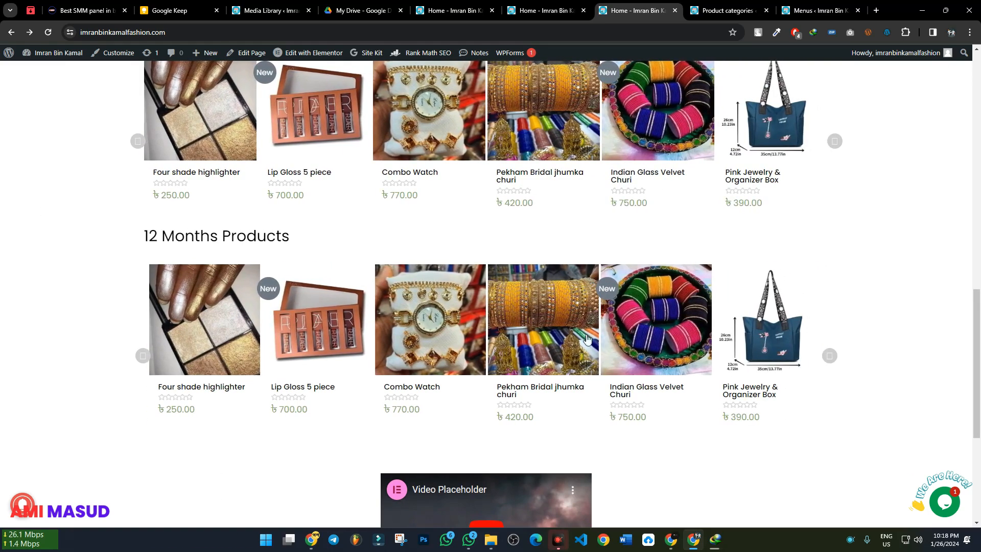
scroll(70, 303, up, 5)
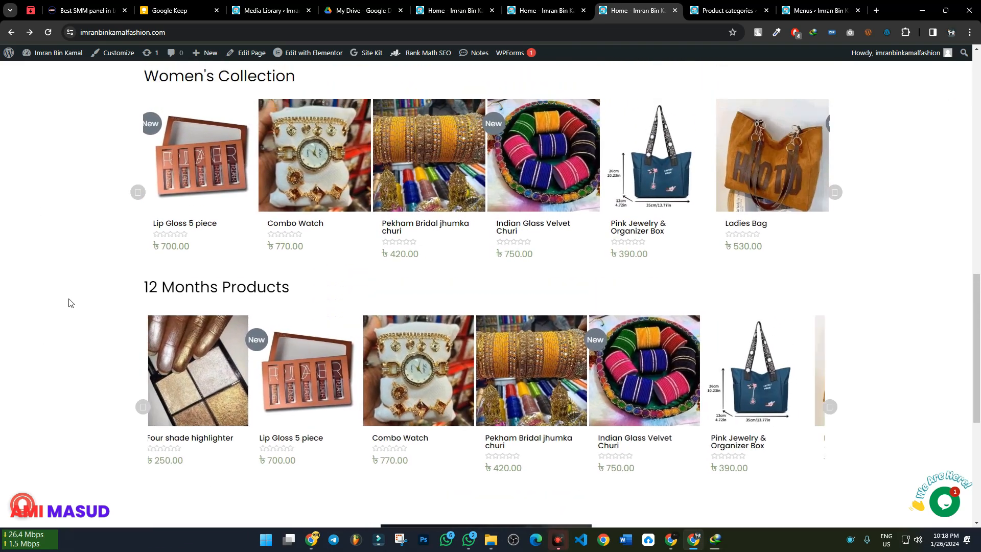
scroll(60, 303, down, 4)
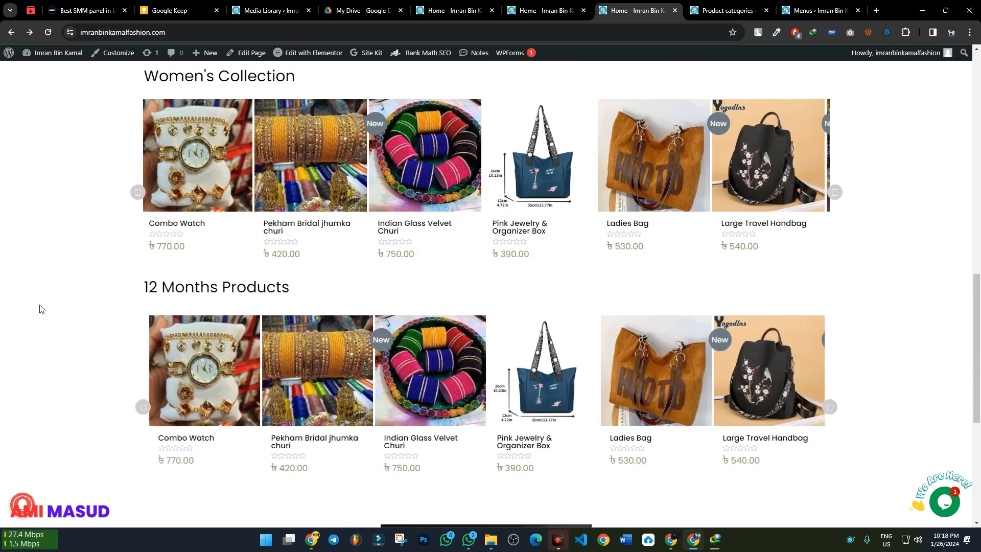
click(308, 54)
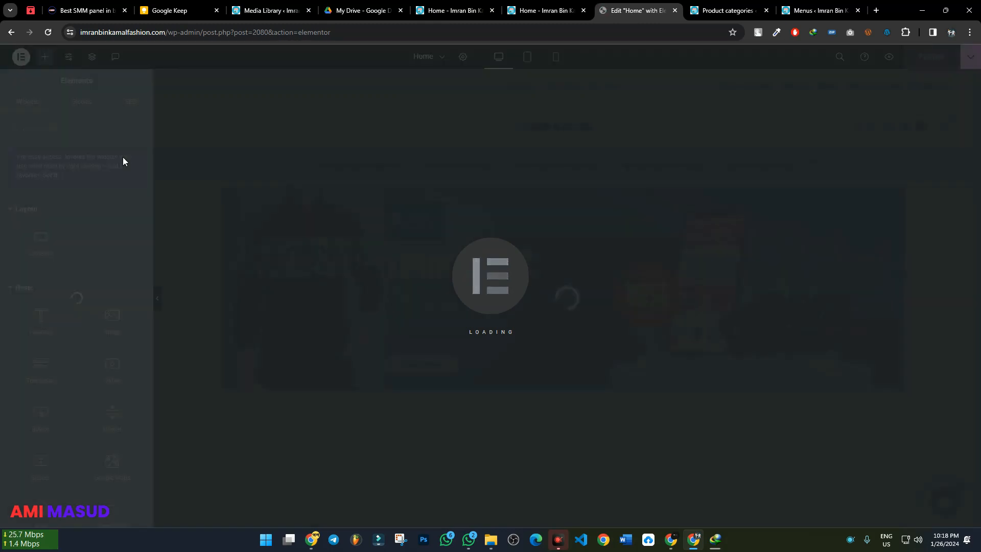
Step: Look through the home page's product sections, from the banner down to the video placeholders
scroll(494, 180, down, 5)
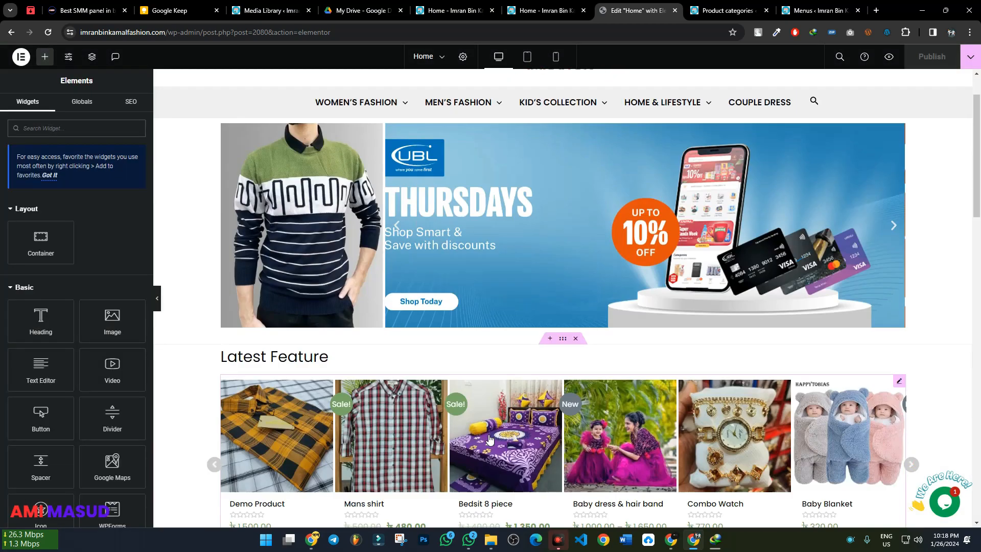
scroll(720, 236, down, 3)
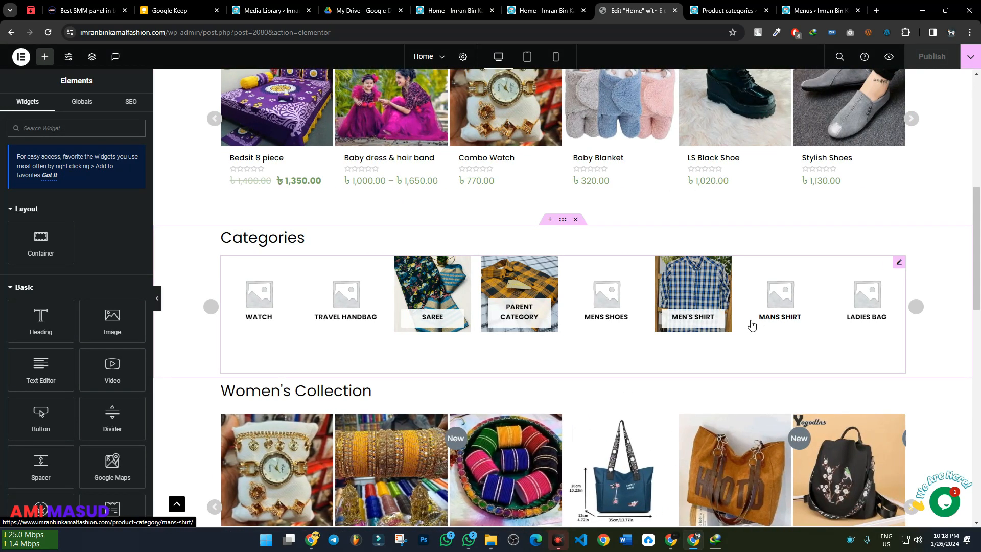
scroll(729, 319, down, 3)
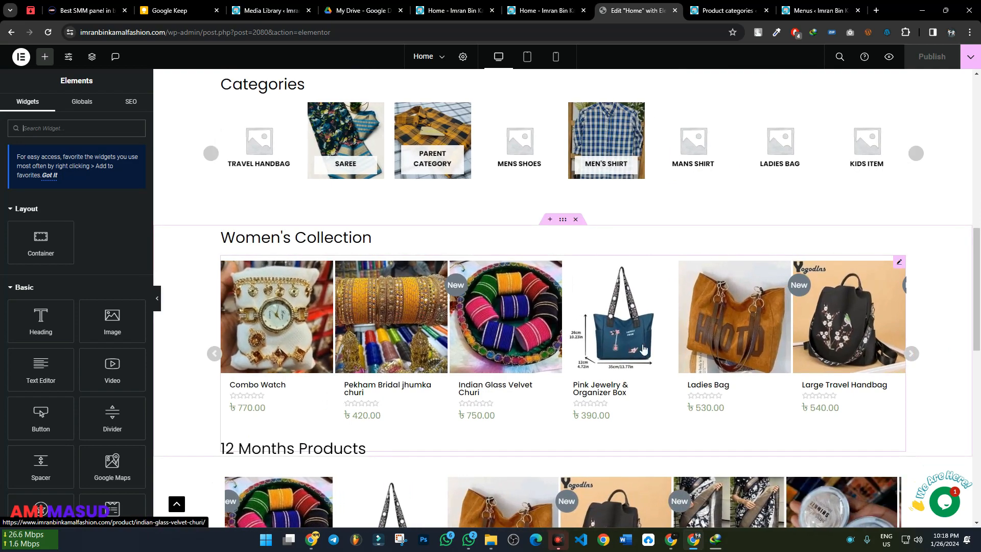
scroll(643, 349, down, 4)
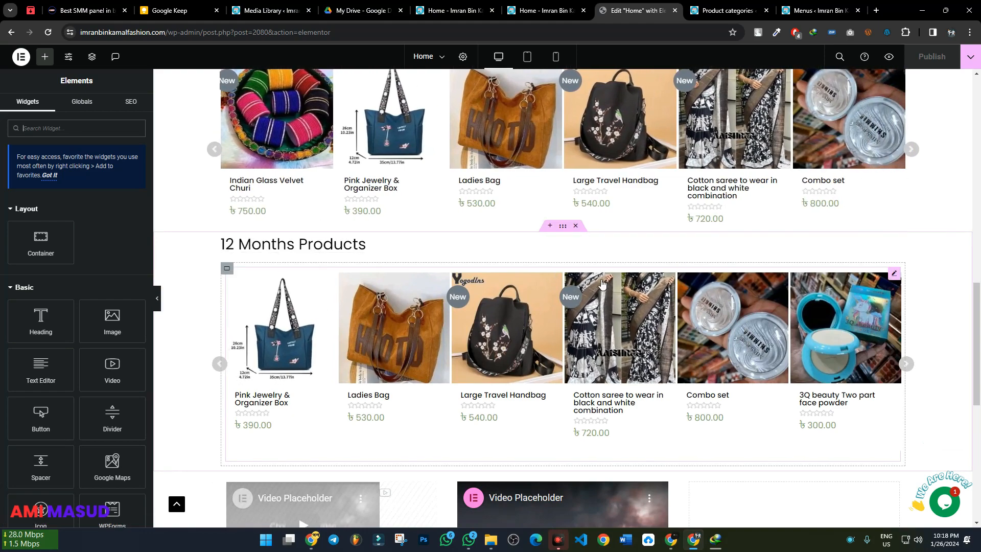
scroll(523, 339, down, 3)
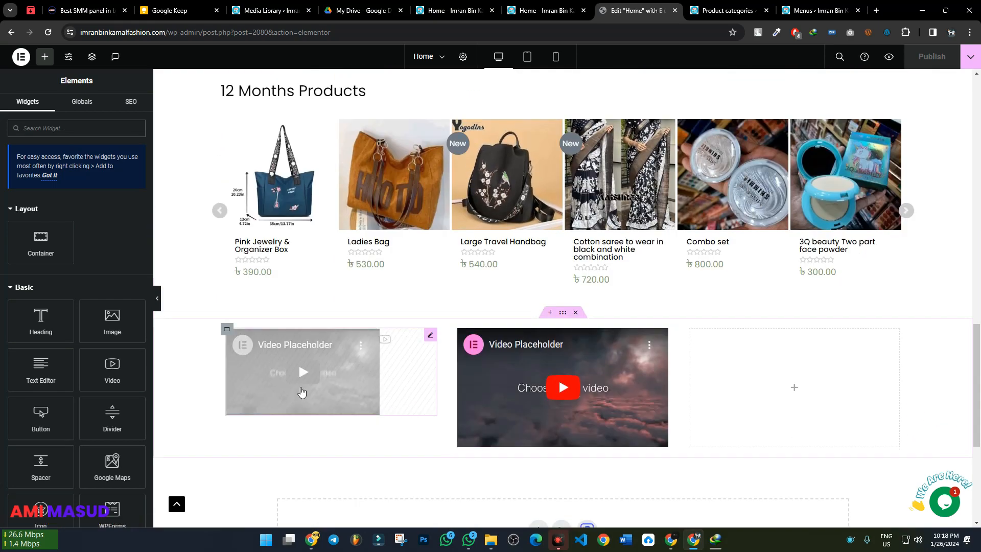
scroll(298, 363, up, 4)
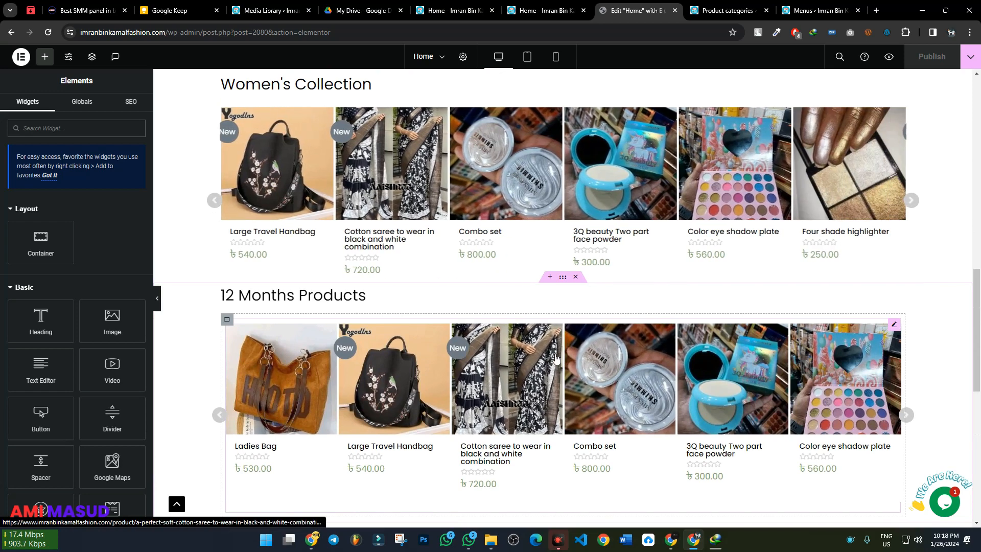
scroll(324, 397, up, 1)
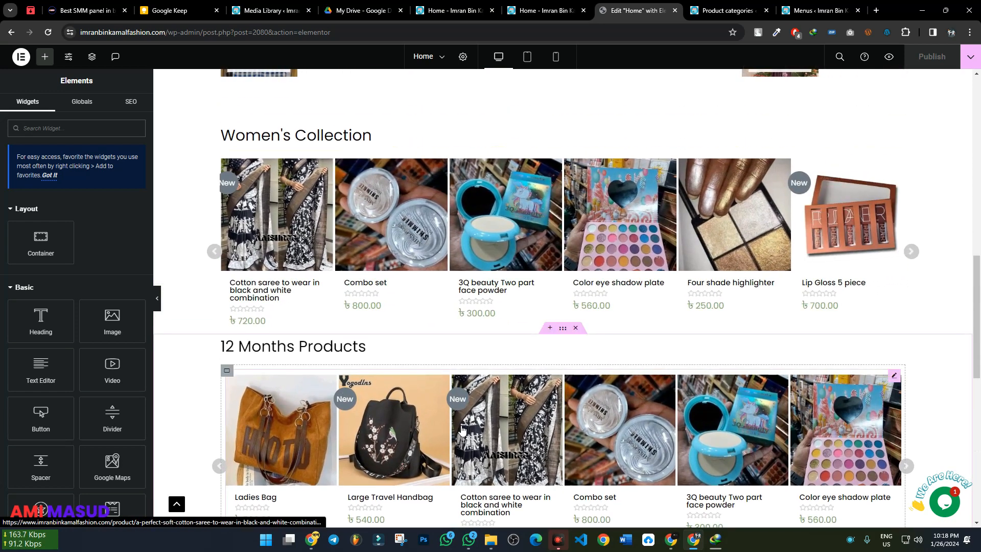
Step: Duplicate the 12 Months Products container below the Women's Collection section
scroll(459, 427, down, 3)
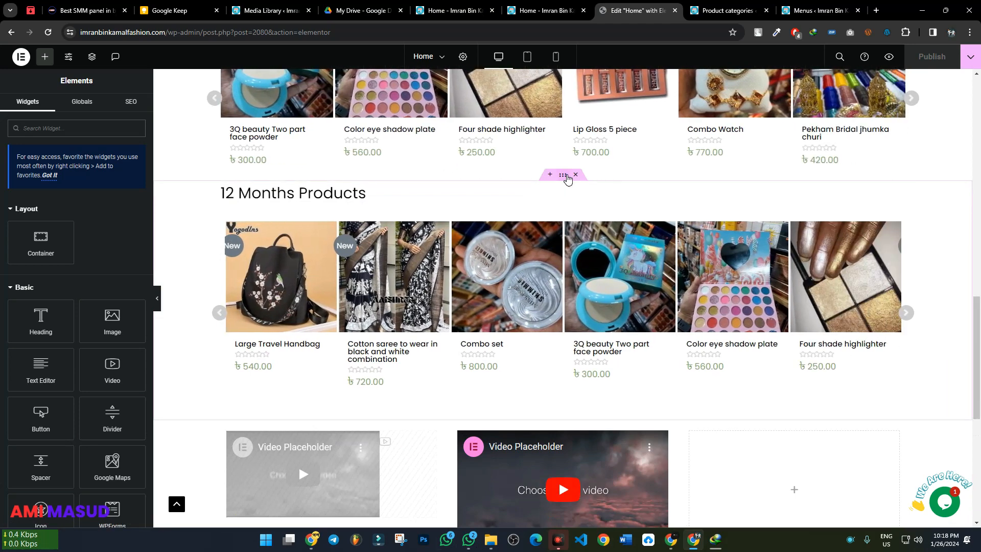
click(564, 176)
right_click(567, 177)
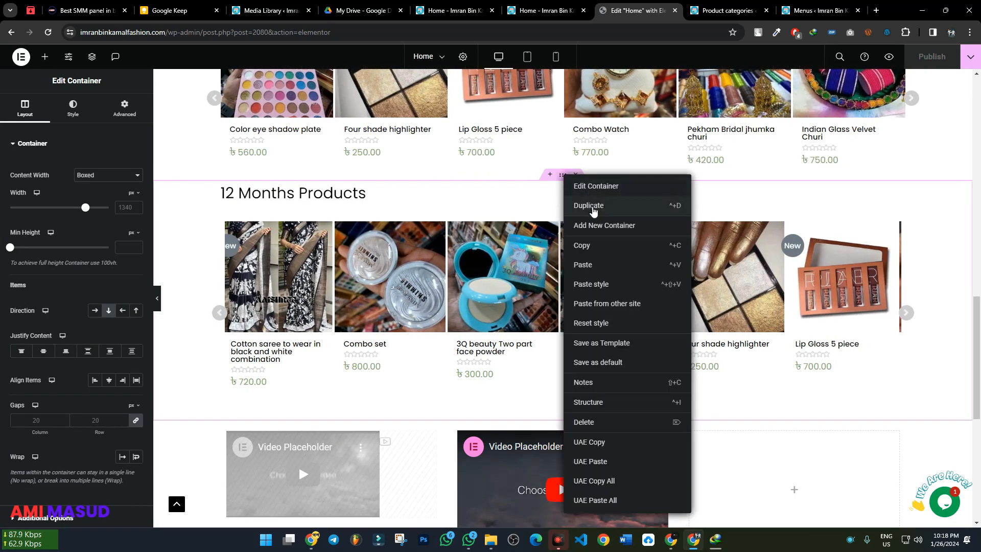
click(585, 145)
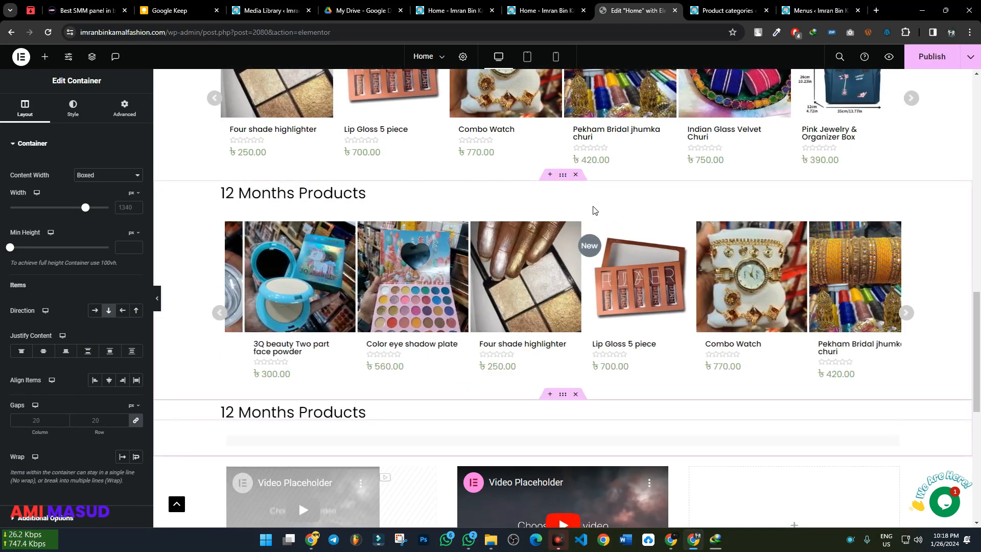
scroll(591, 211, down, 2)
scroll(317, 333, down, 4)
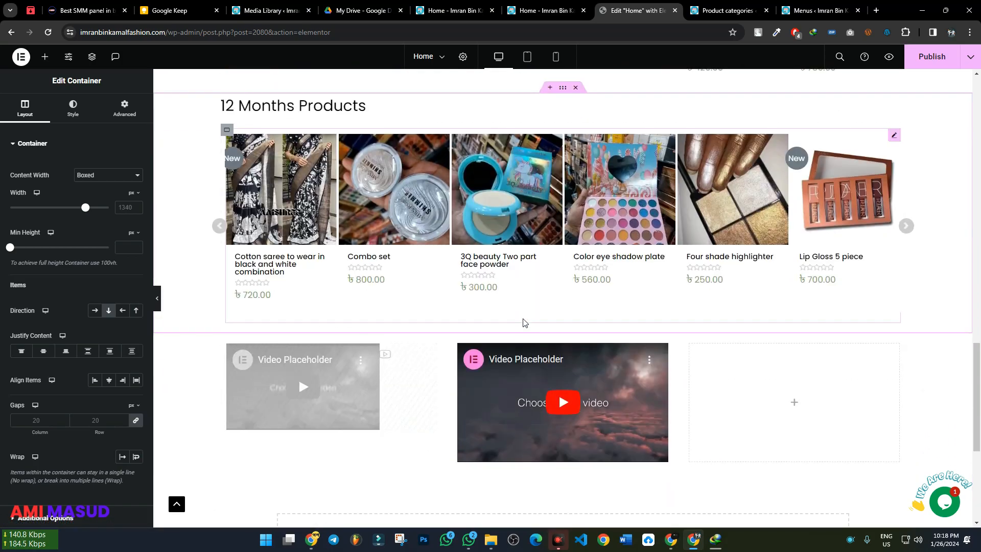
scroll(528, 323, up, 6)
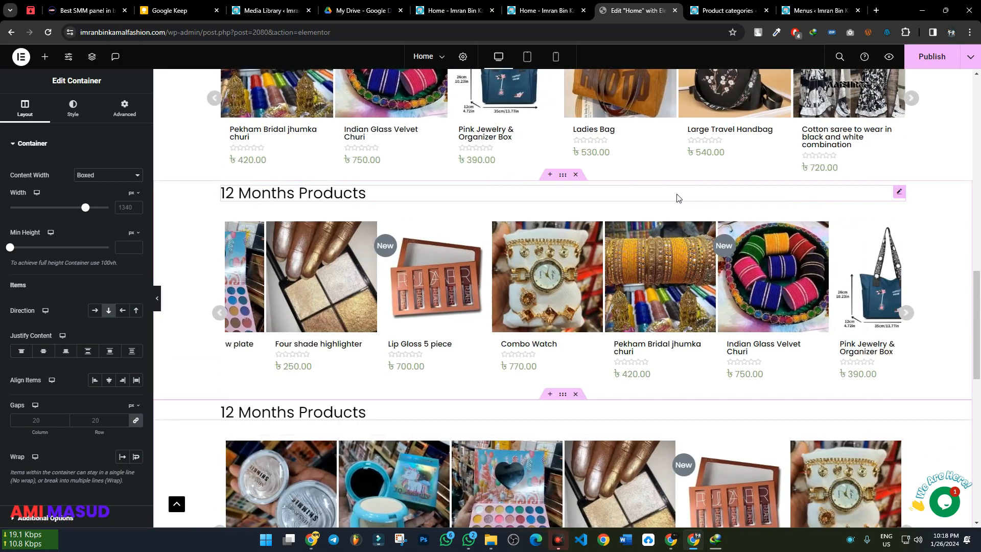
Step: Change the heading of the upper 12 Months Products section to "Men's Collection"
click(280, 194)
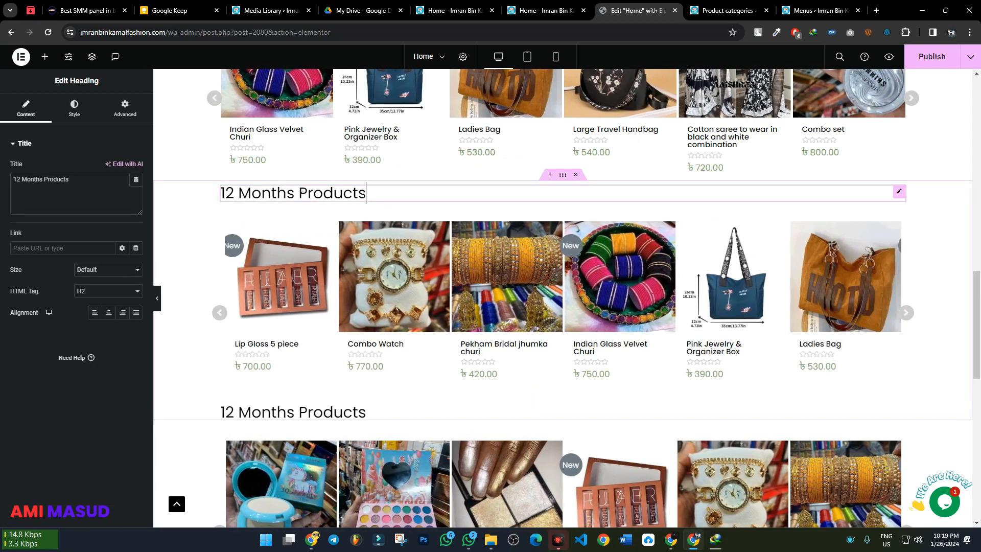
triple_click(103, 193)
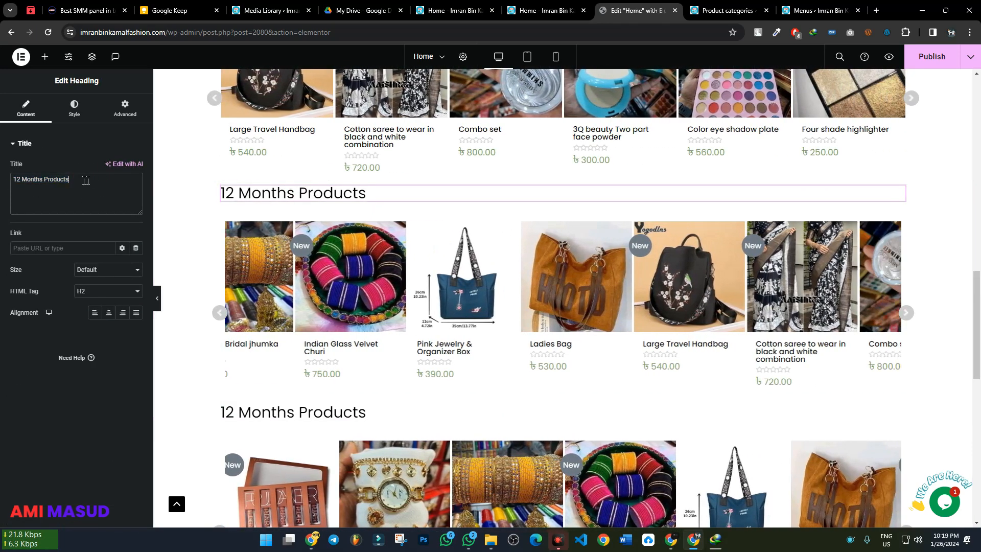
drag(93, 180, 1, 184)
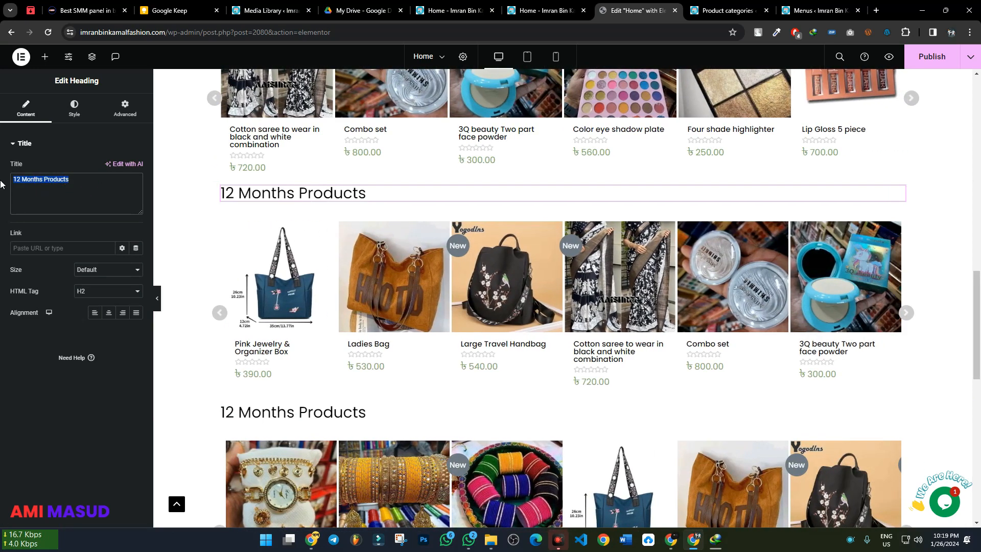
text(Men)
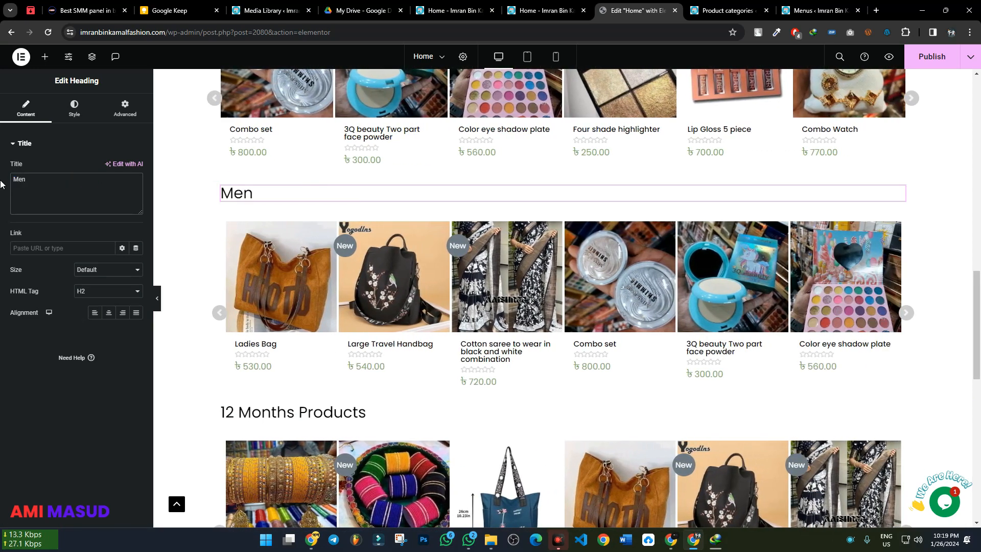
text('s Collection)
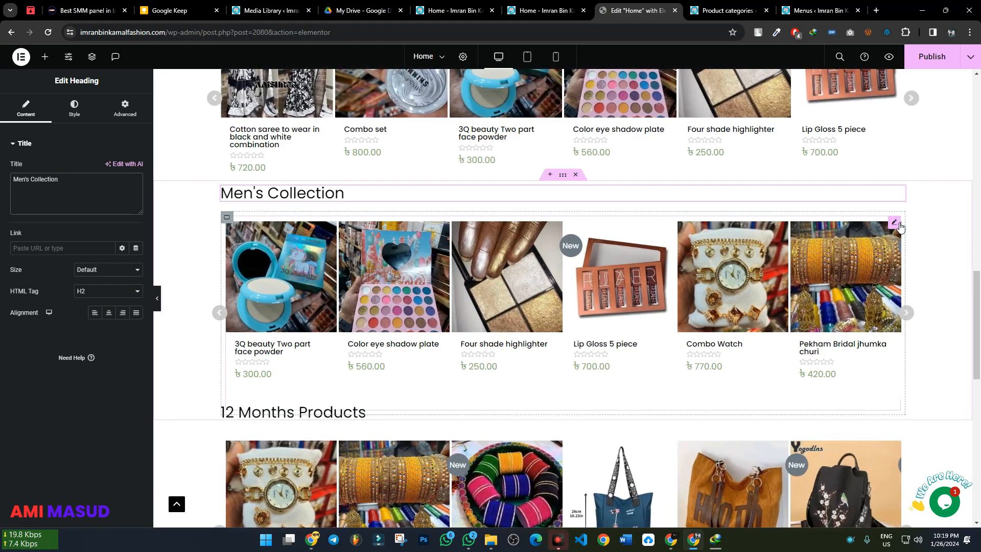
Step: In the query of the Men's Collection product carousel, replace the Women's Fashion category with Travel Handbag
scroll(766, 306, up, 5)
scroll(870, 282, down, 7)
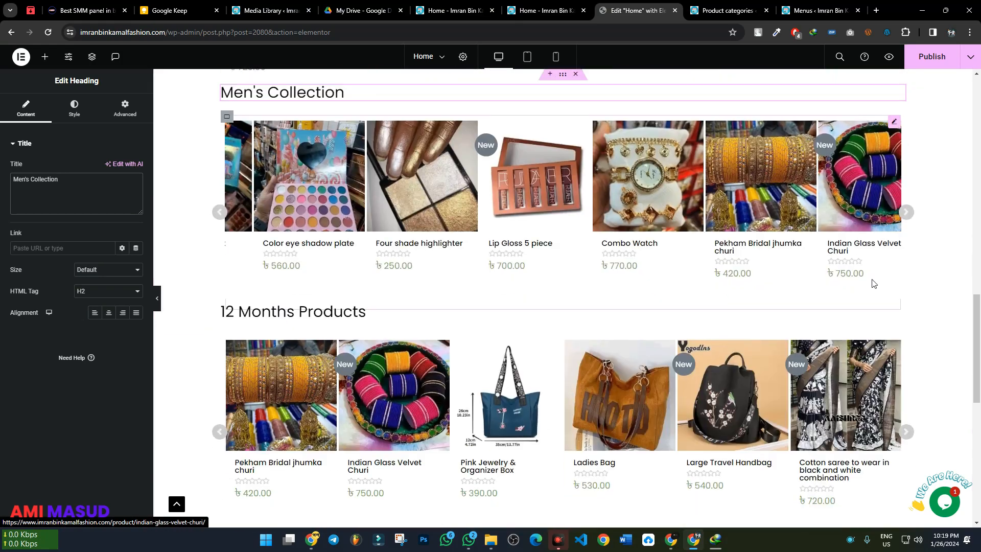
scroll(848, 328, up, 3)
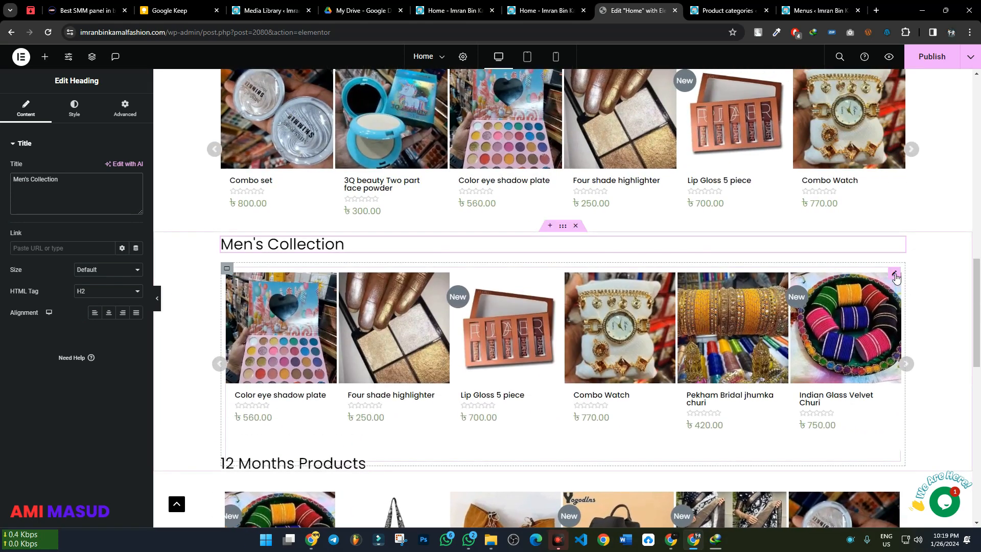
click(895, 276)
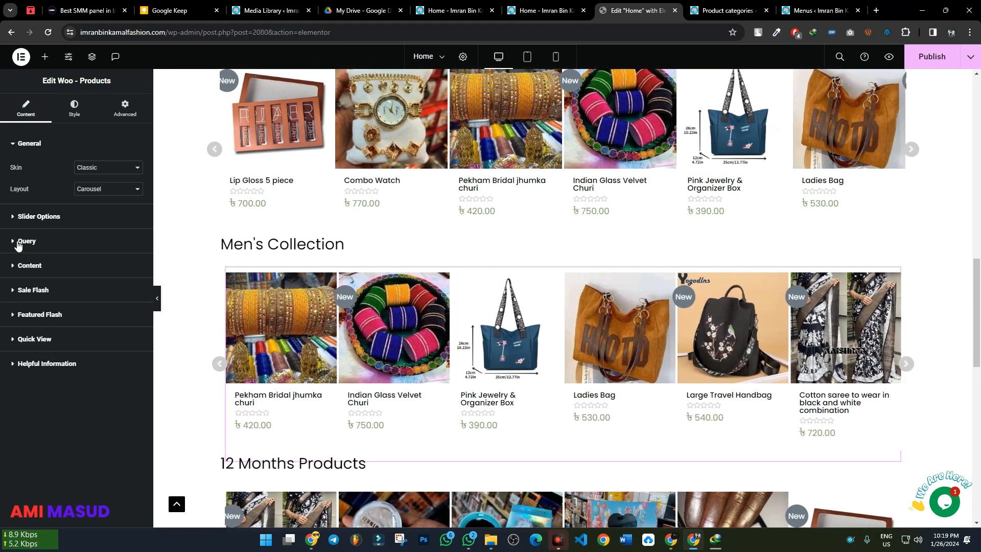
click(19, 242)
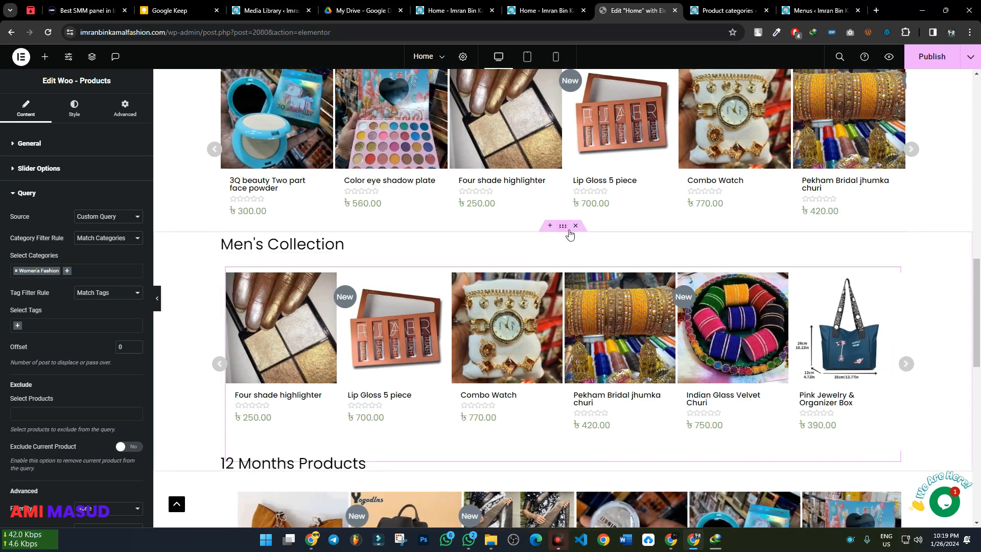
click(17, 271)
scroll(61, 322, down, 8)
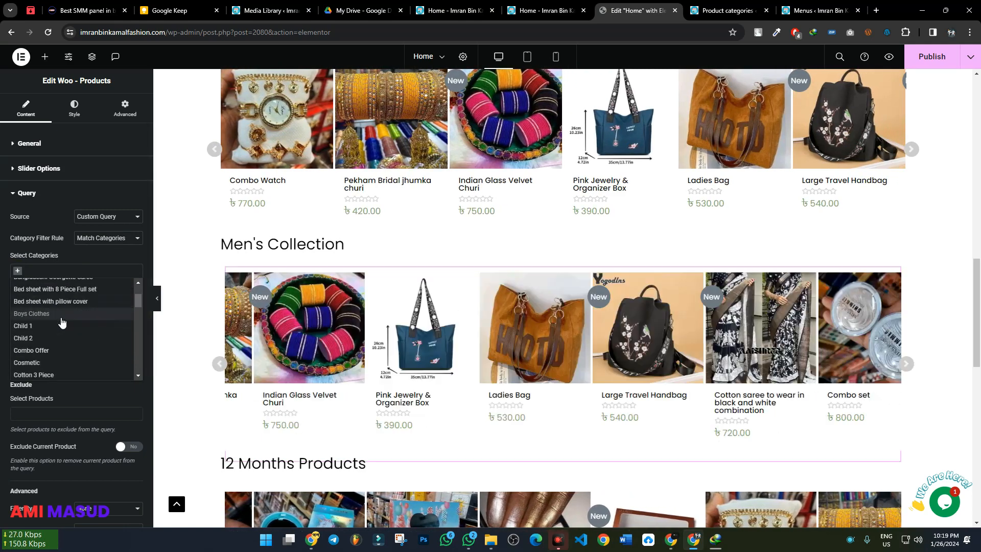
scroll(62, 322, down, 4)
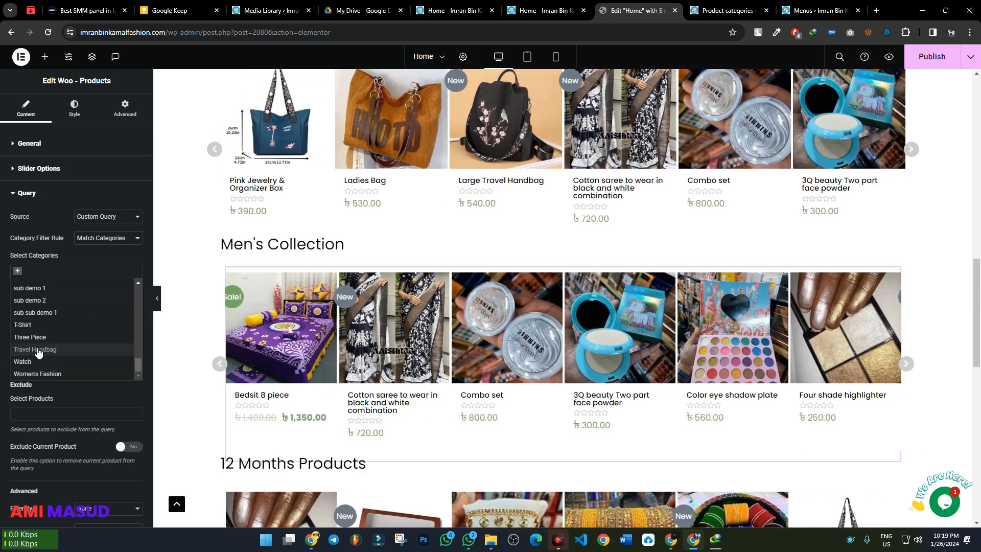
click(42, 348)
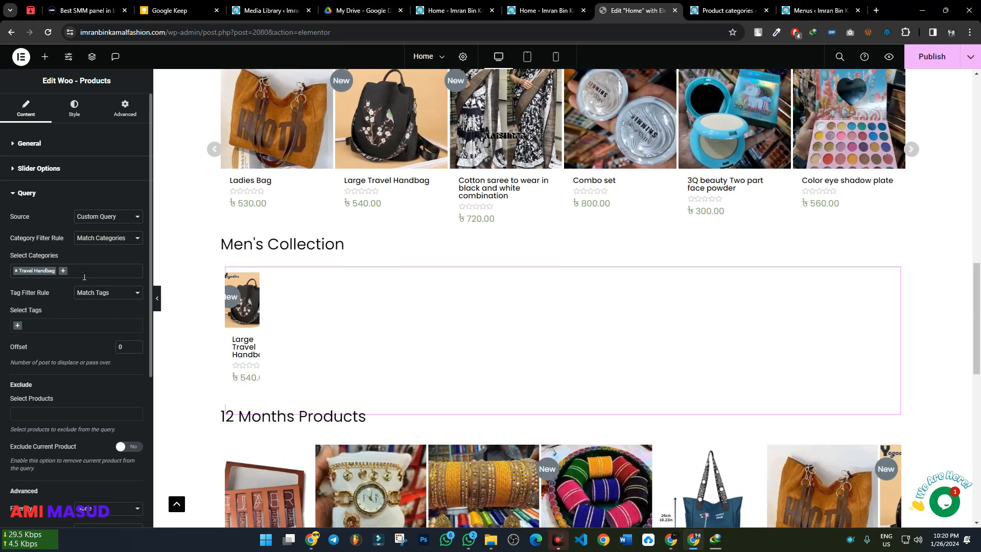
Step: Add the Watch, Parent Category and Mens Shoes categories to the Men's Collection product query
click(84, 275)
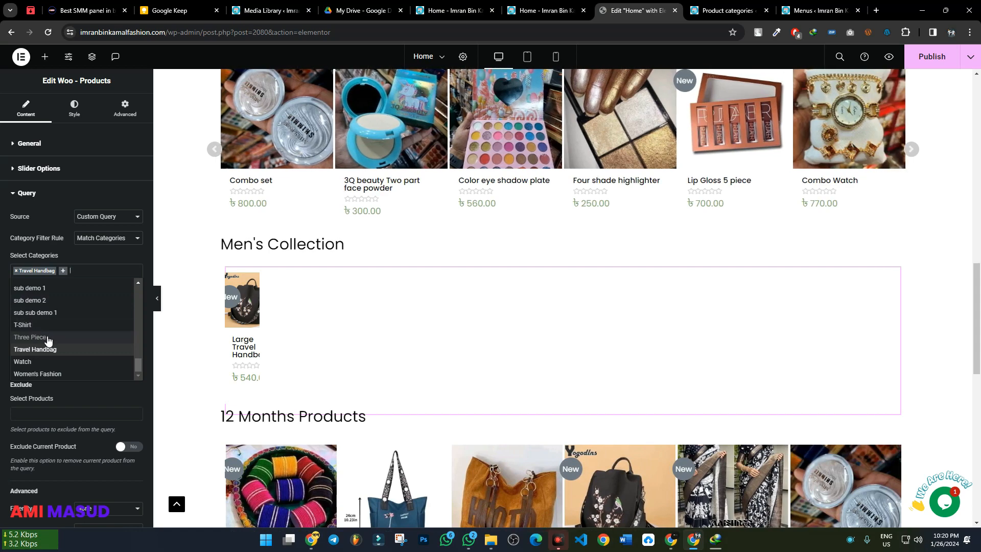
click(46, 365)
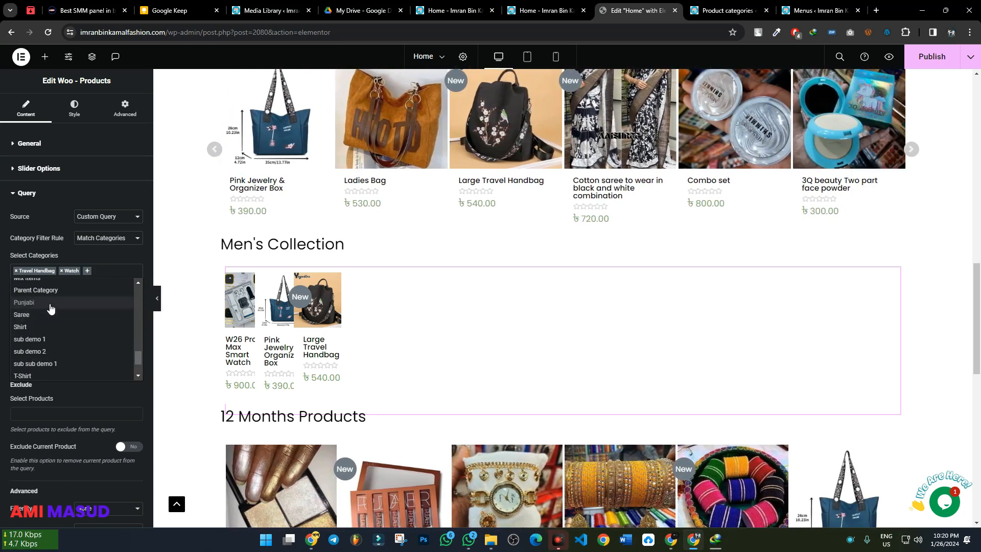
scroll(50, 307, up, 1)
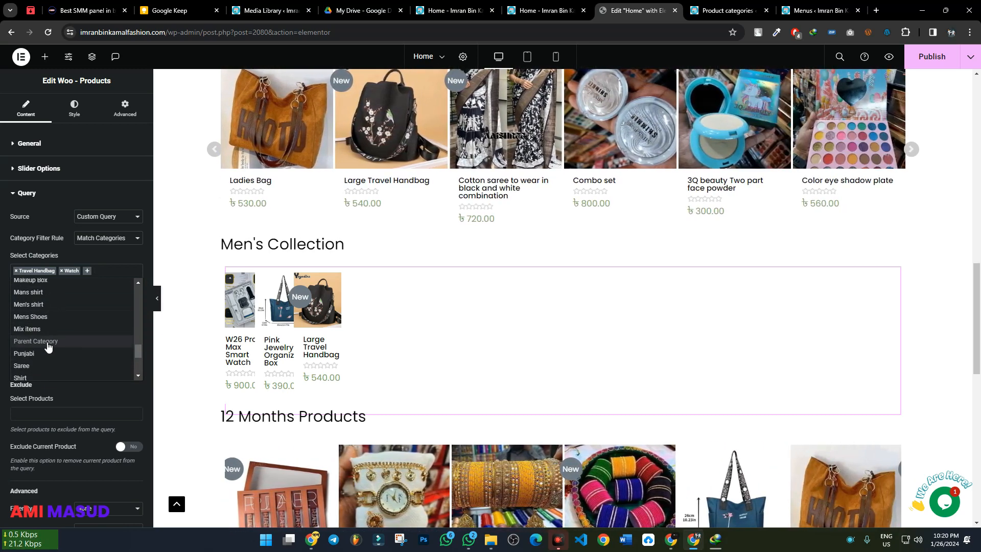
click(48, 342)
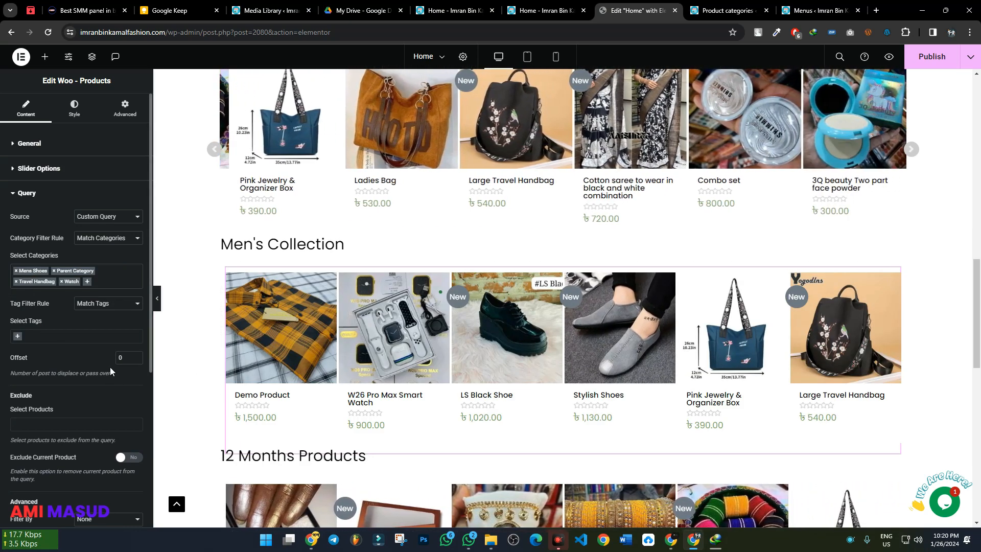
scroll(953, 344, up, 2)
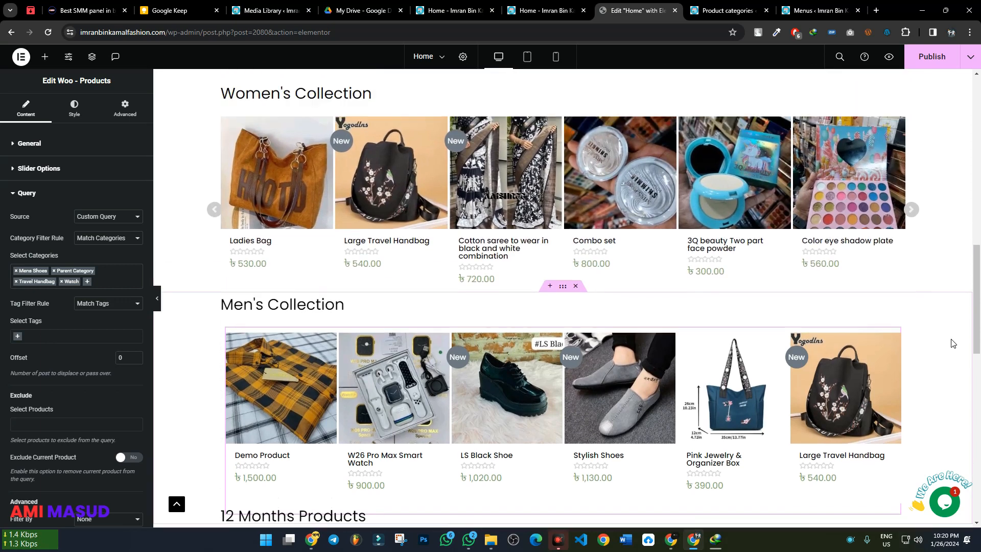
scroll(953, 343, down, 2)
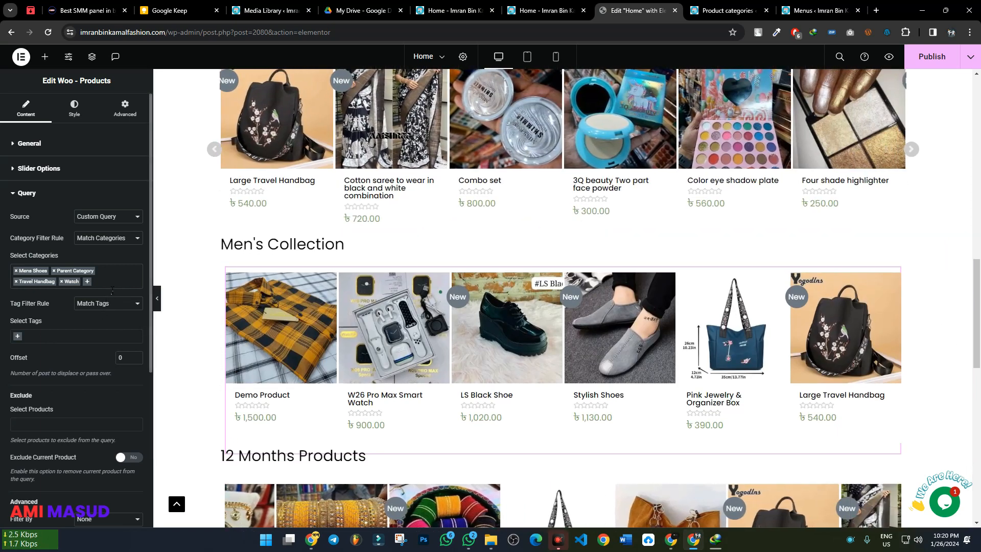
Step: Add the Makeup Box and Kids Item categories to the Men's Collection product query
click(112, 288)
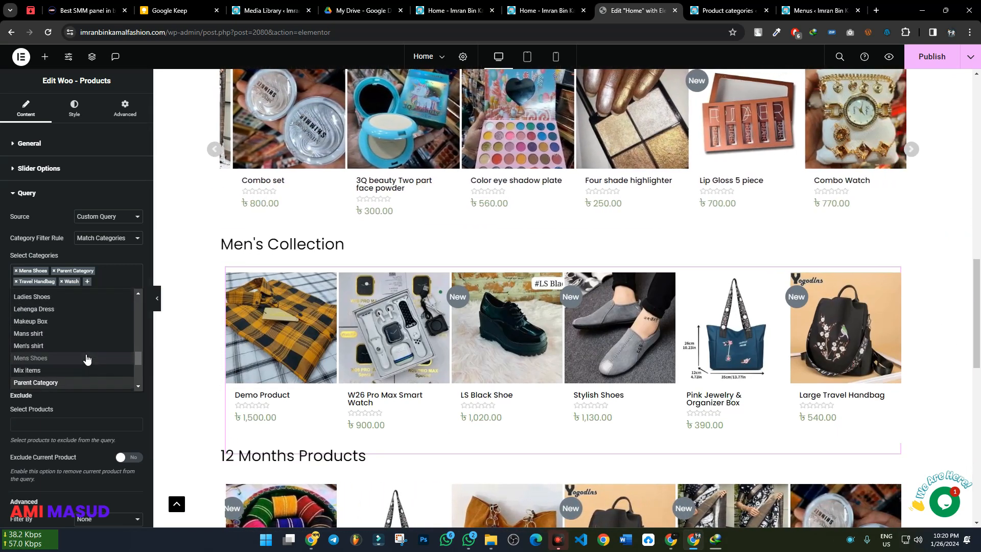
click(46, 321)
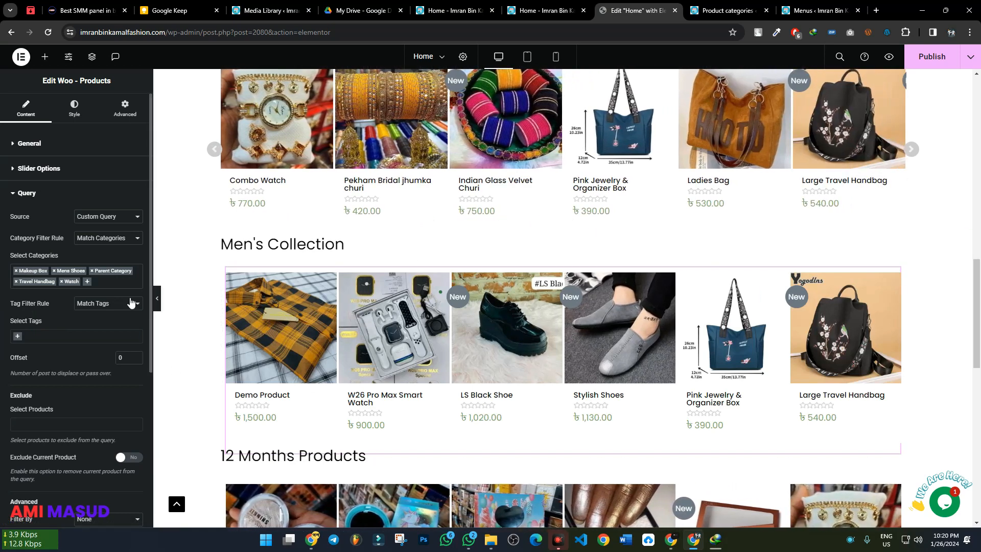
click(115, 289)
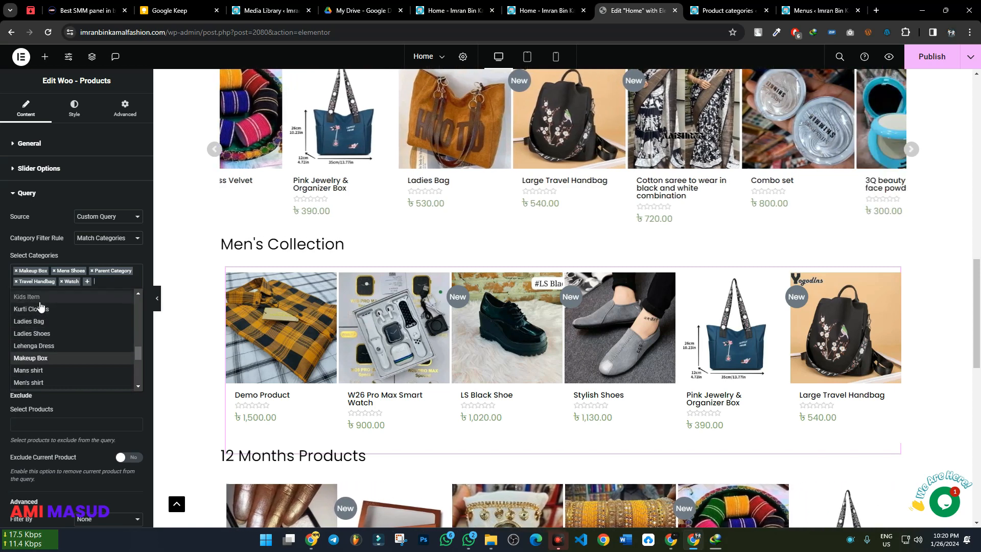
click(30, 297)
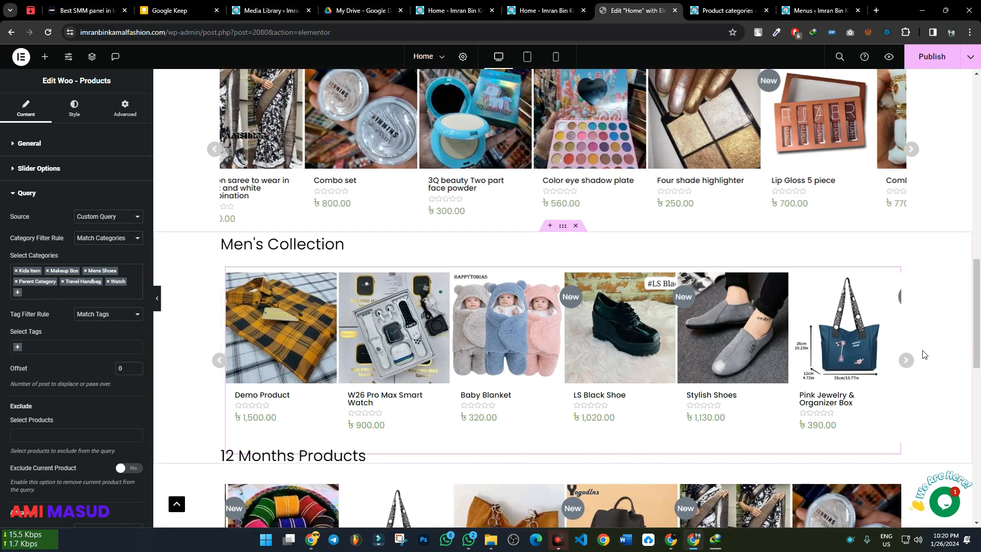
Step: Advance the Men's Collection carousel, check its slider options and compare it with the Women's Collection carousel
click(910, 361)
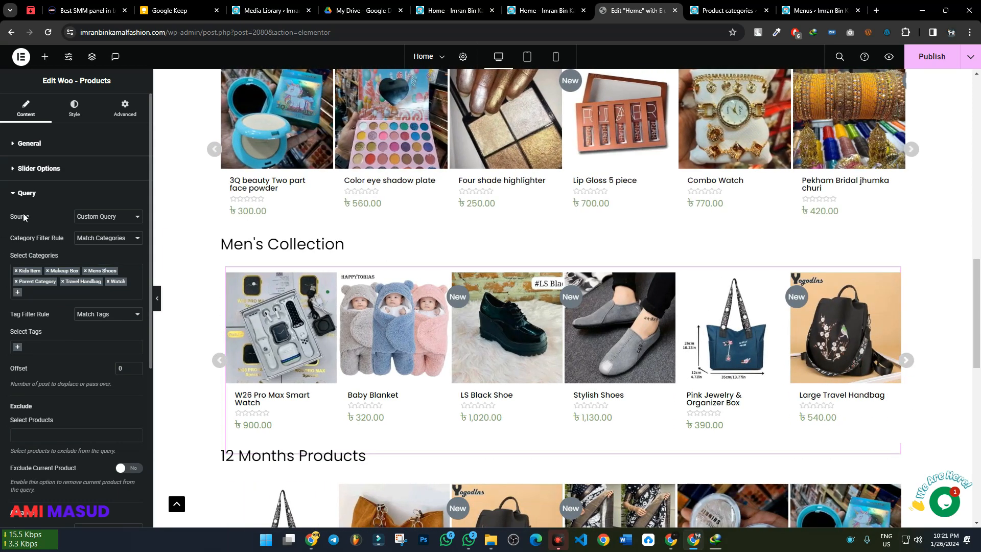
click(20, 197)
click(17, 169)
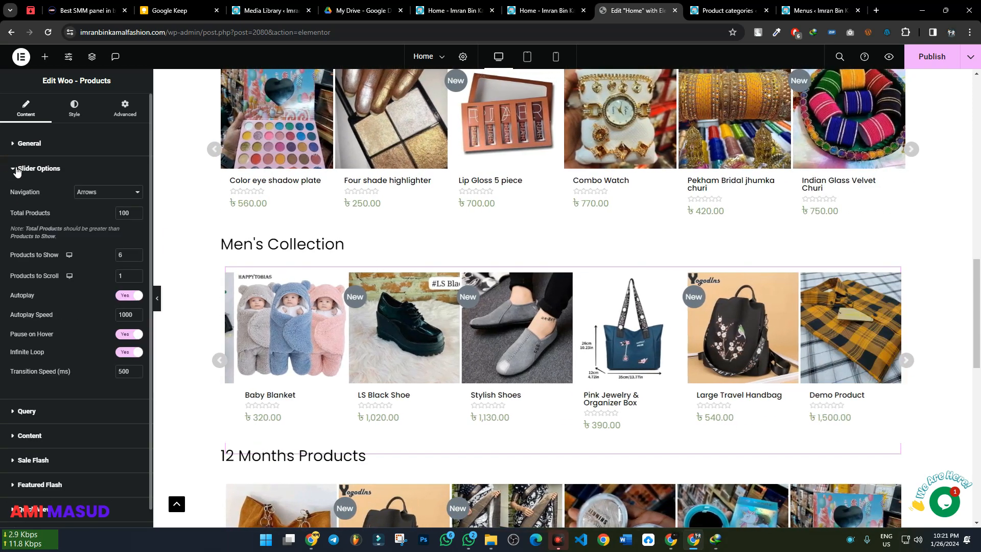
click(17, 169)
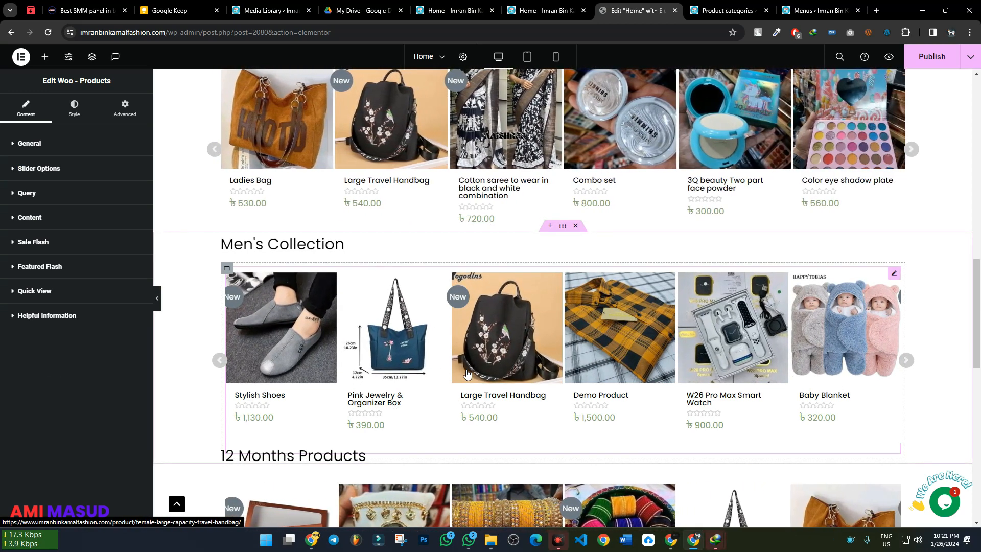
scroll(822, 303, up, 3)
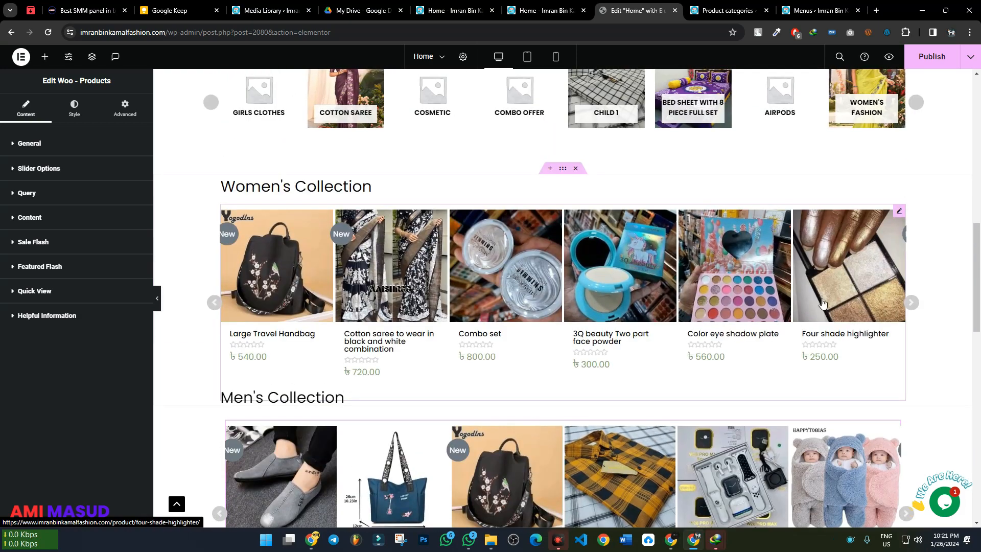
scroll(886, 232, down, 4)
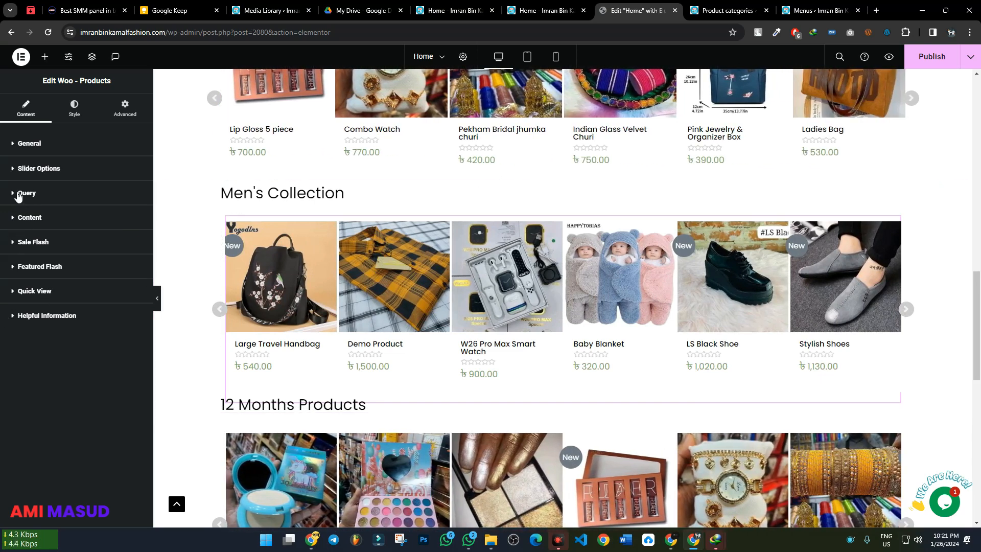
Step: Remove all selected categories from the Men's Collection product query
click(18, 194)
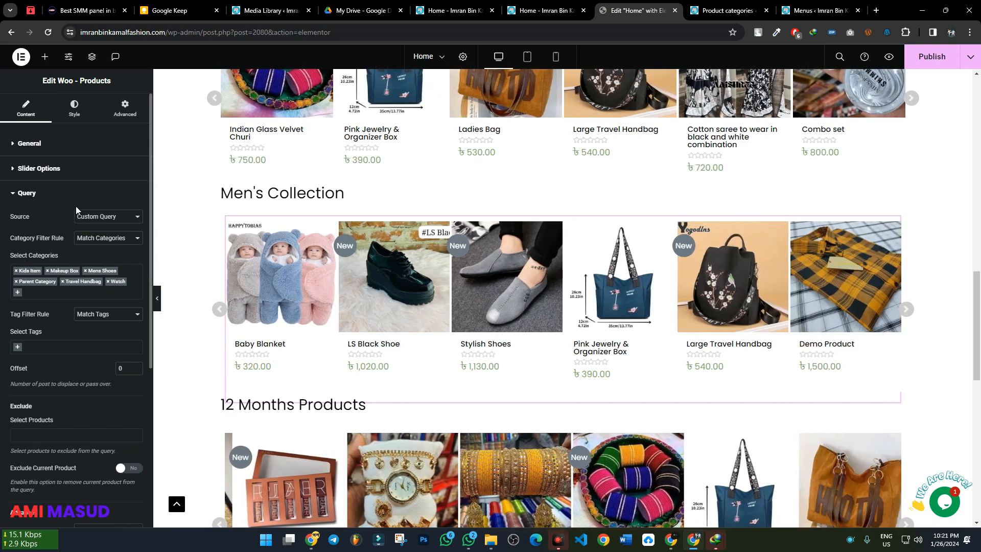
click(39, 294)
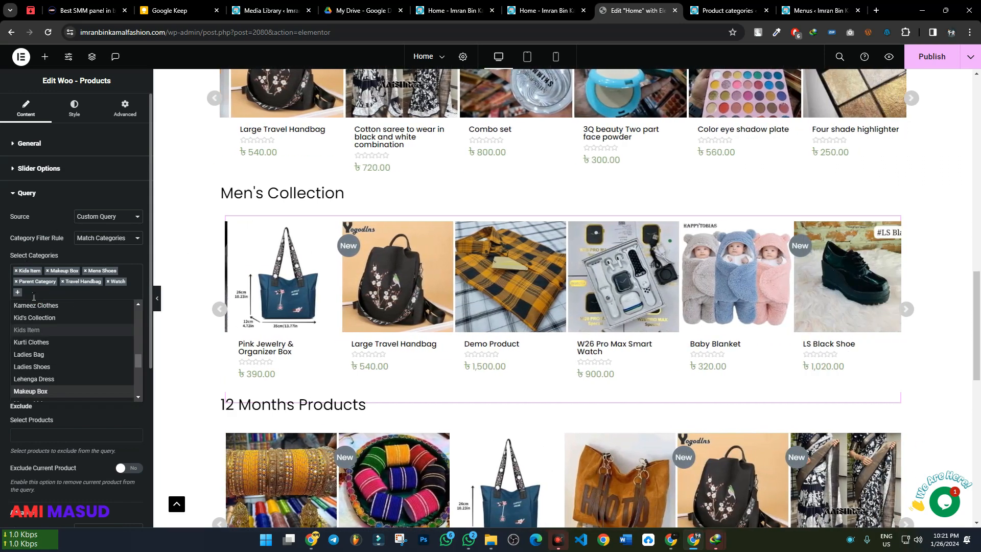
click(16, 282)
click(16, 271)
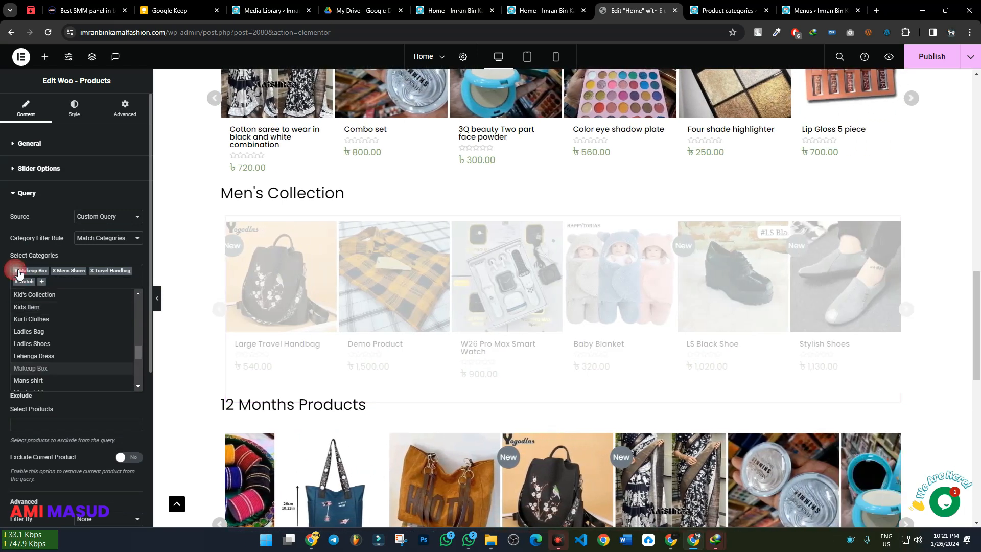
click(16, 270)
click(17, 271)
click(17, 272)
click(17, 272)
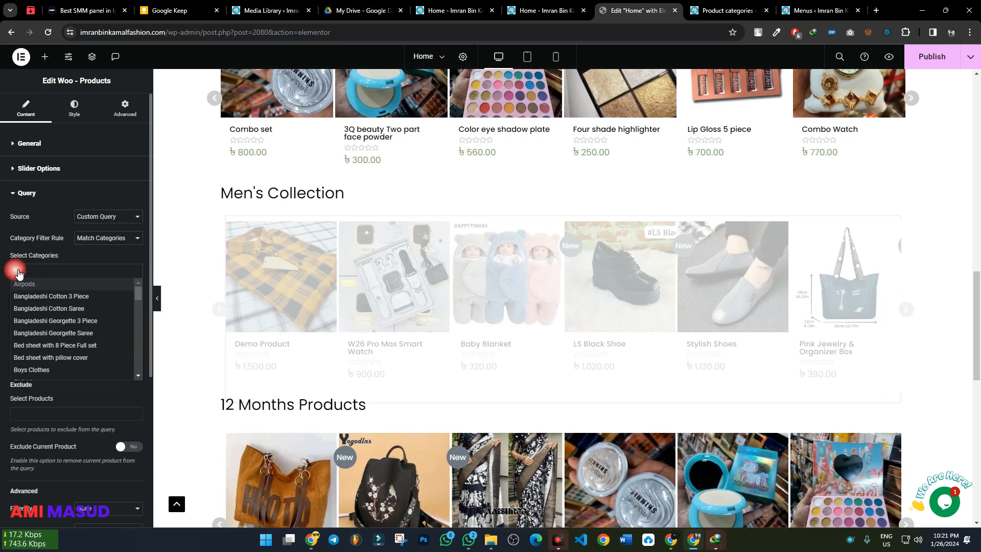
scroll(20, 297, down, 10)
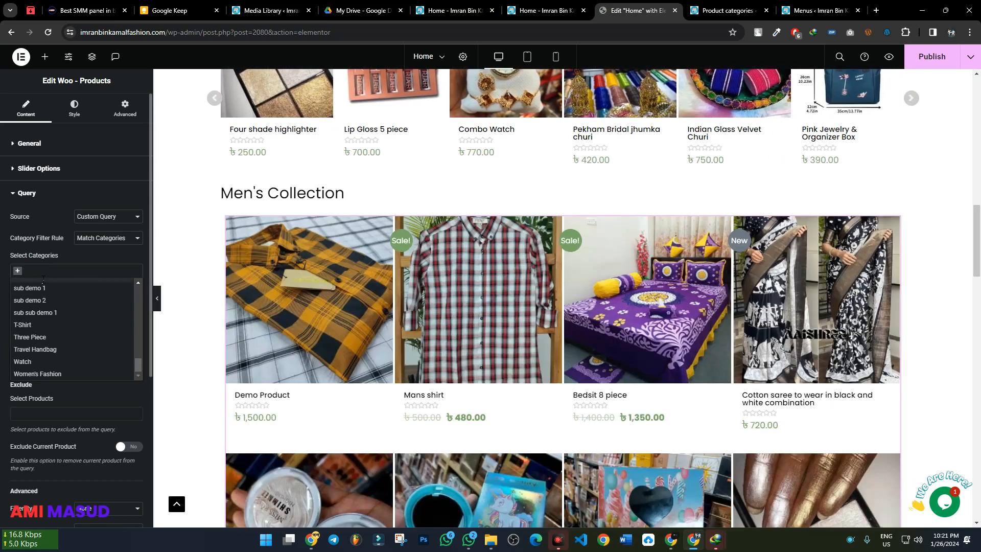
click(44, 275)
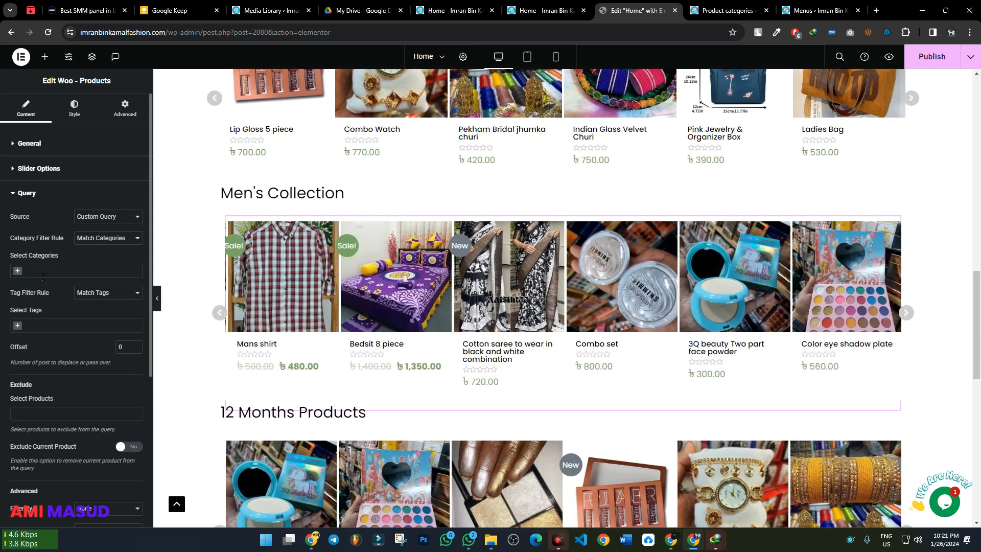
Step: Search the query's category choices for "men" and "M" and look through the matching product categories
click(44, 276)
text(m)
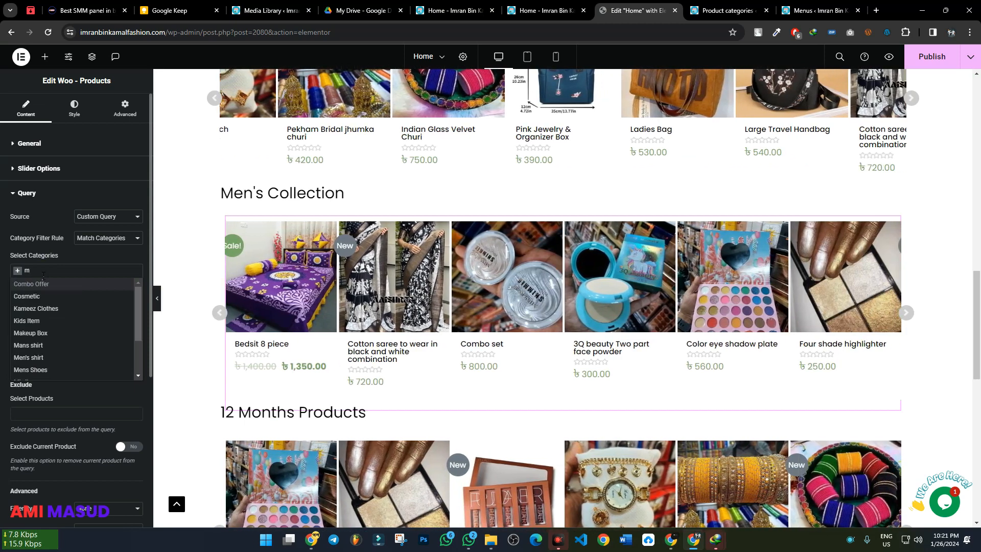
text(en)
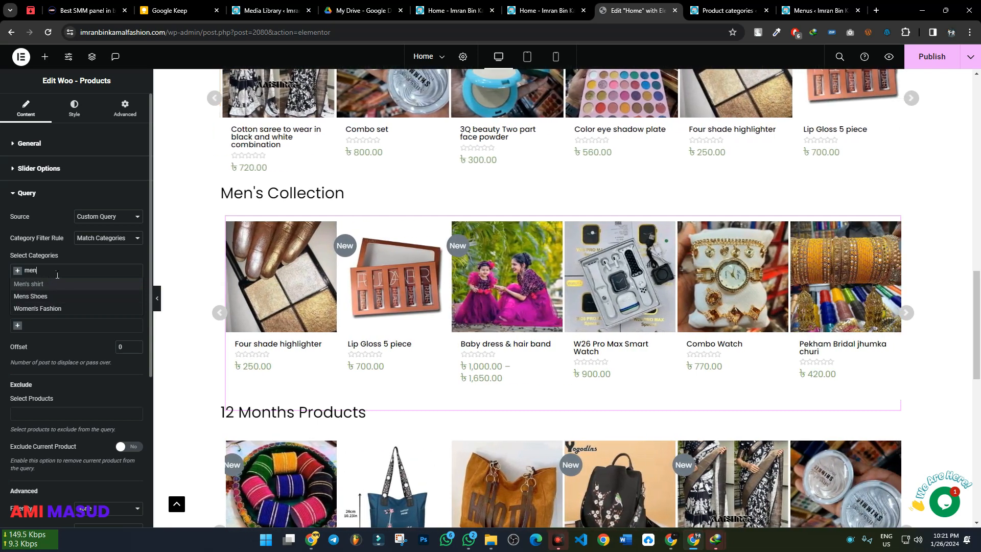
key(BackSpace)
key(BackSpace)
key(BackSpace)
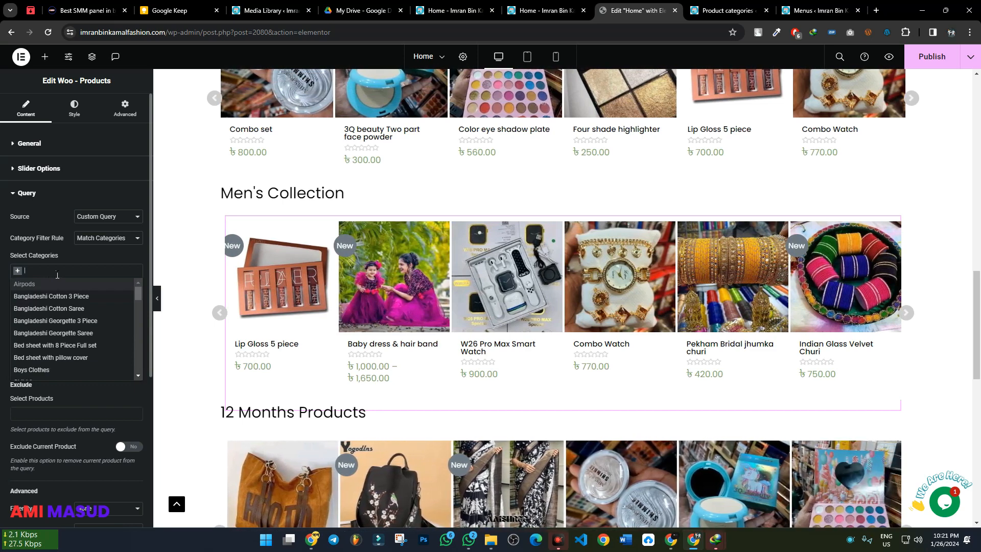
text(M)
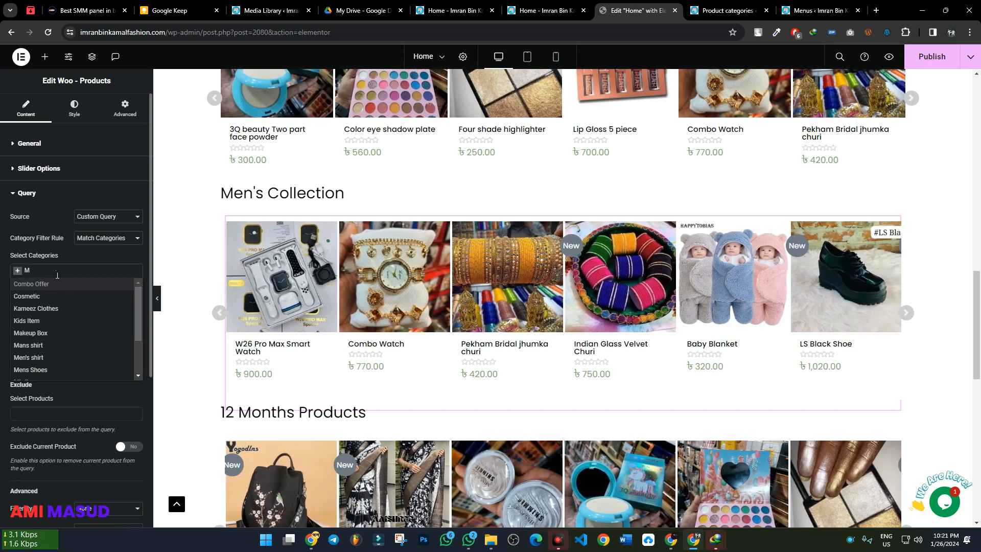
scroll(58, 327, down, 1)
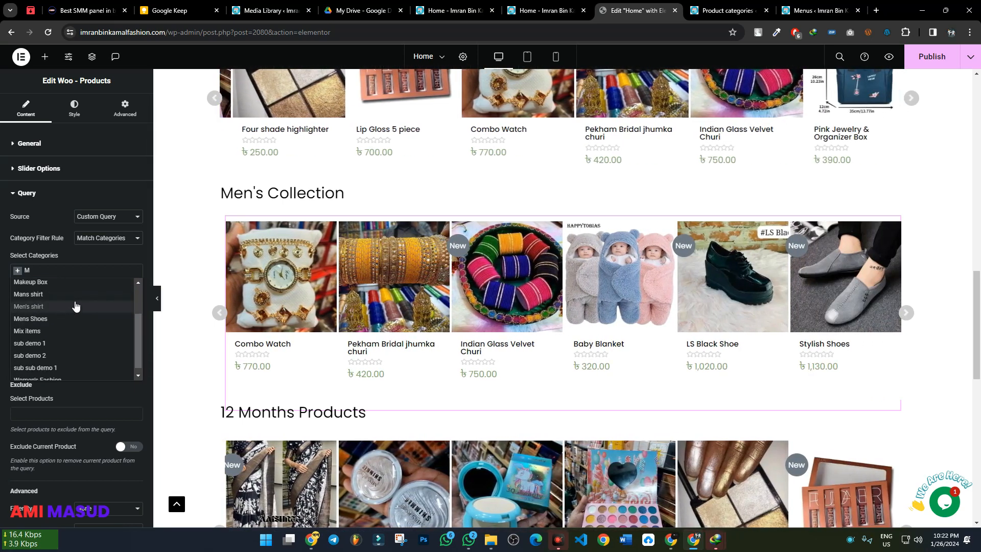
scroll(76, 306, up, 1)
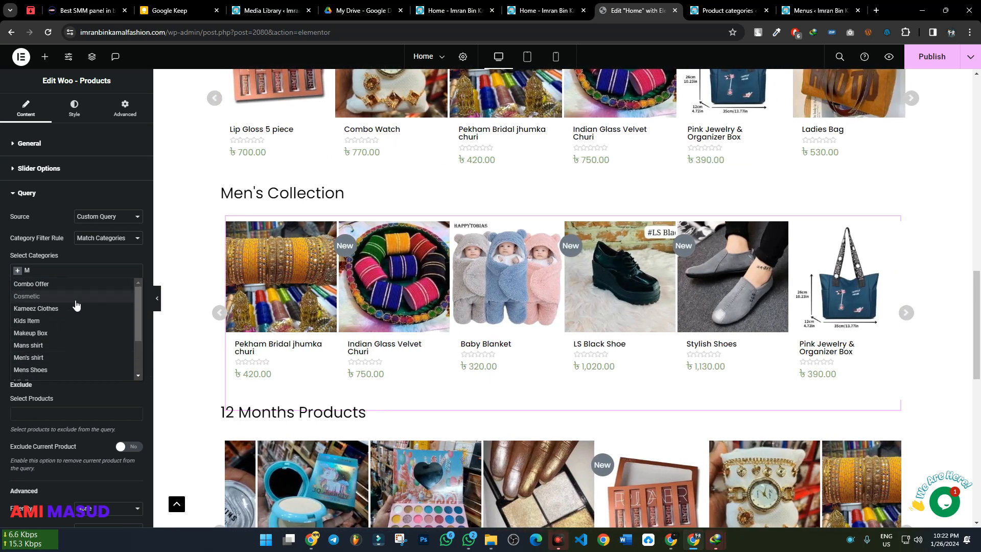
drag(137, 305, 137, 285)
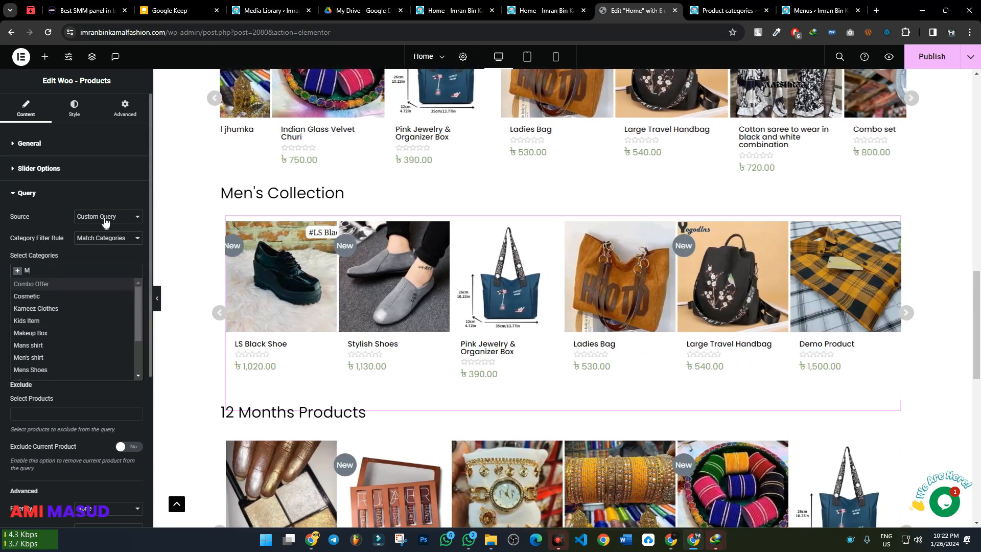
Step: Keep the Men's Collection query source as Custom Query and set its category filter rule to Exclude Categories
click(105, 219)
click(99, 217)
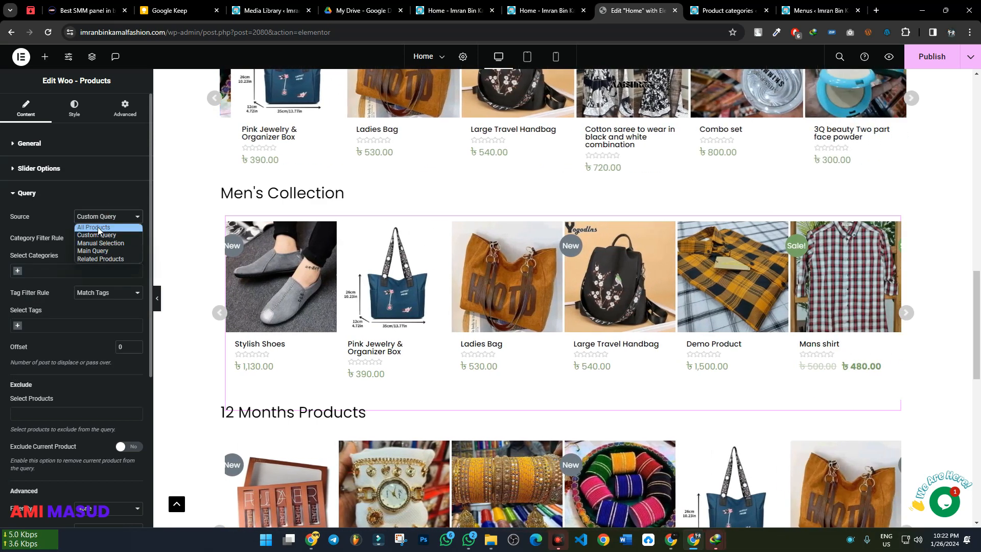
click(99, 234)
click(105, 238)
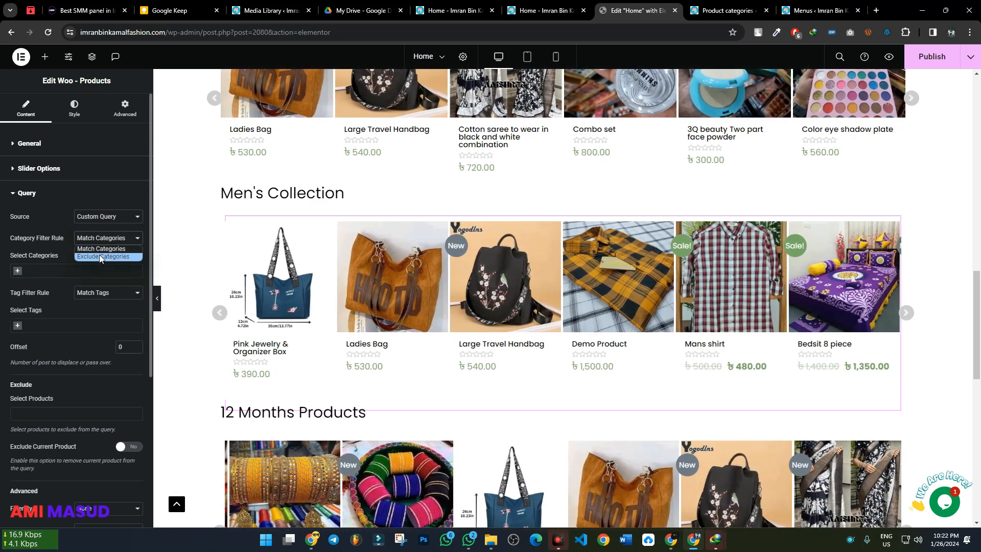
click(100, 257)
Step: Browse the product categories available for exclusion and search them for "Men" without selecting any
click(77, 270)
scroll(69, 317, down, 3)
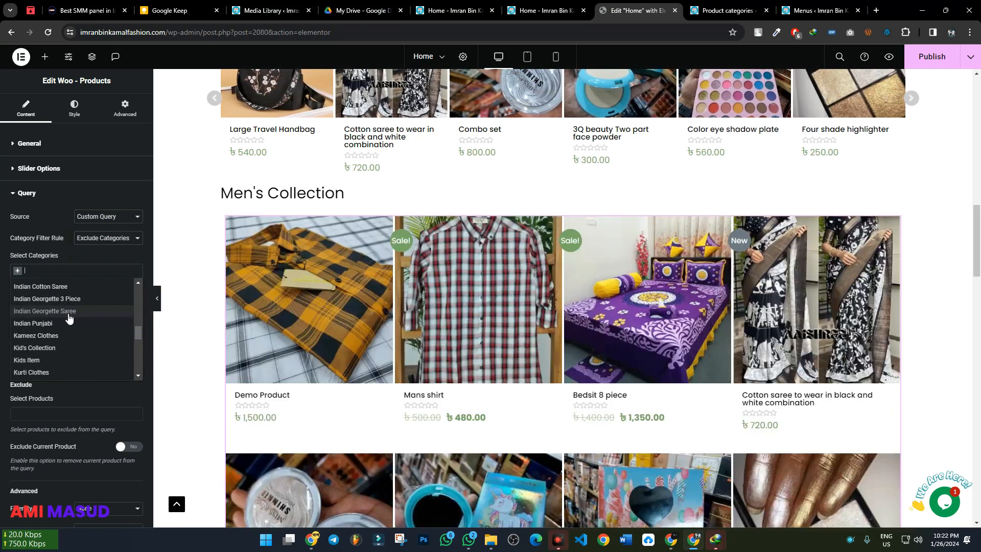
scroll(69, 318, down, 5)
scroll(71, 316, up, 1)
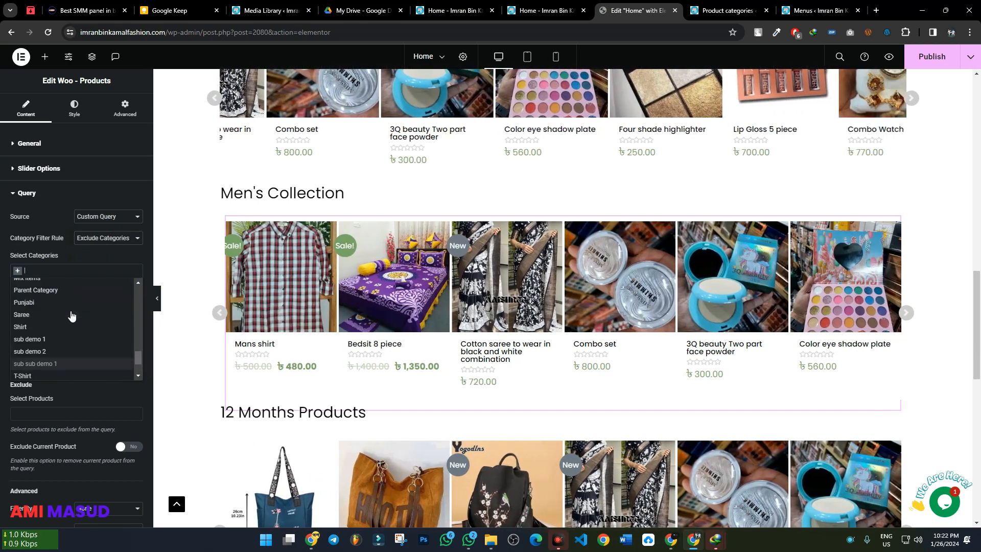
scroll(71, 316, up, 4)
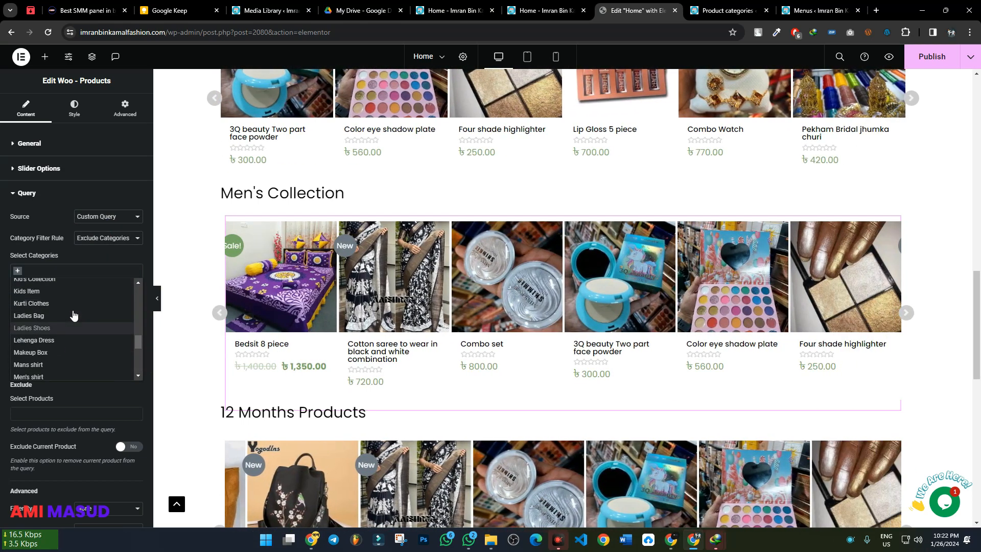
scroll(73, 317, up, 4)
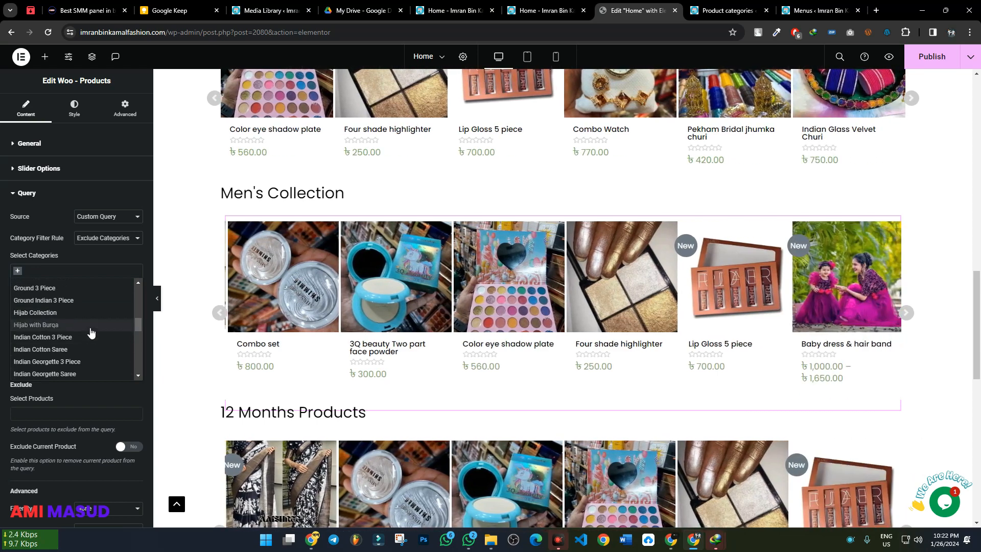
click(57, 271)
text(M)
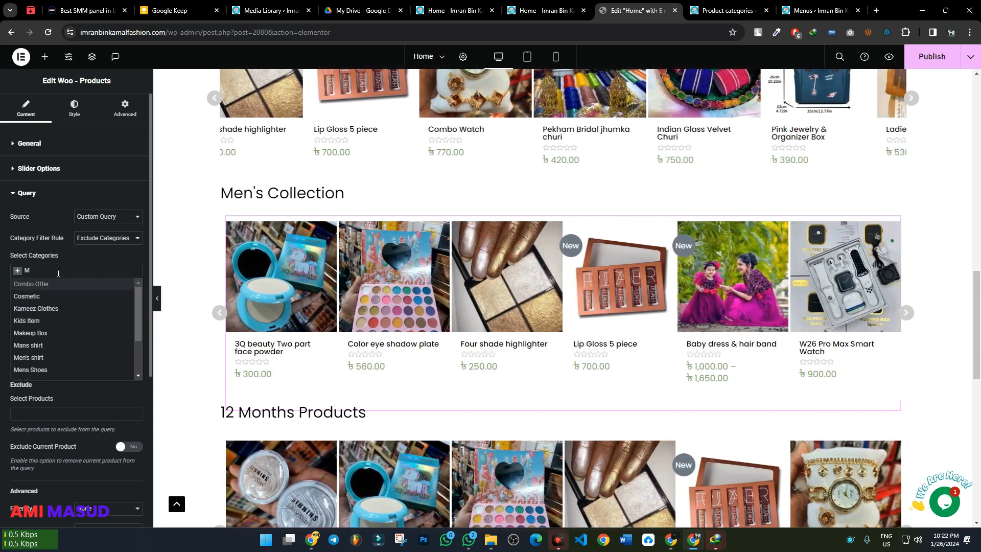
text(e)
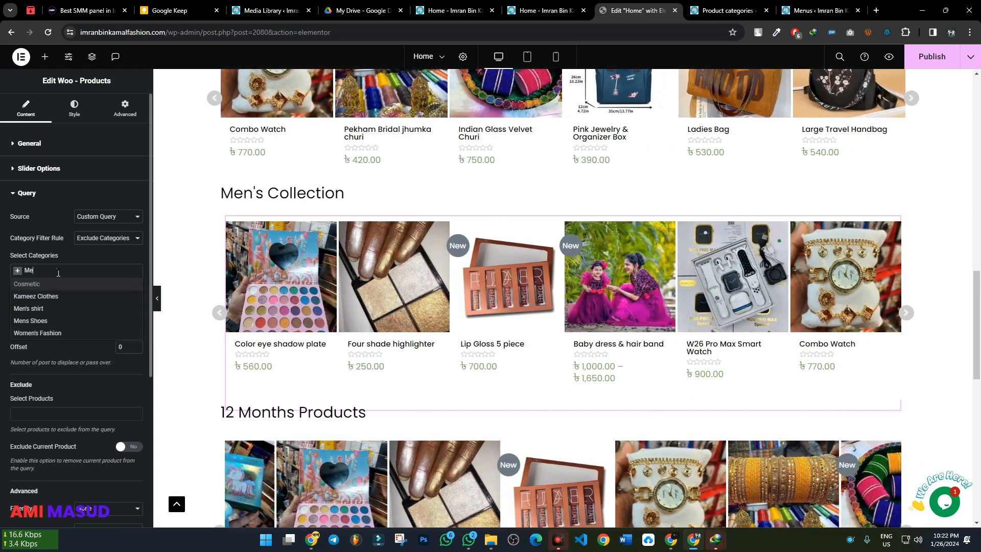
text(n)
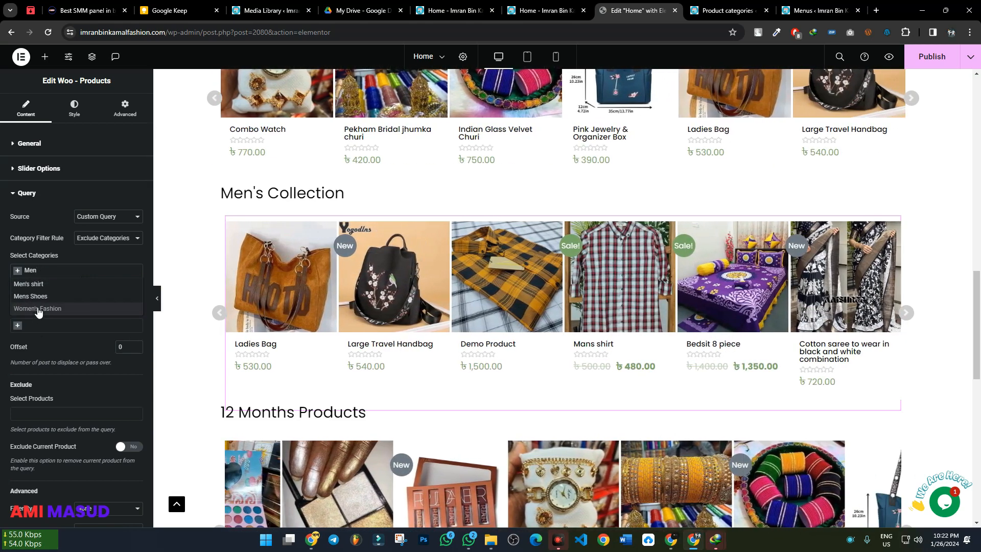
click(3, 291)
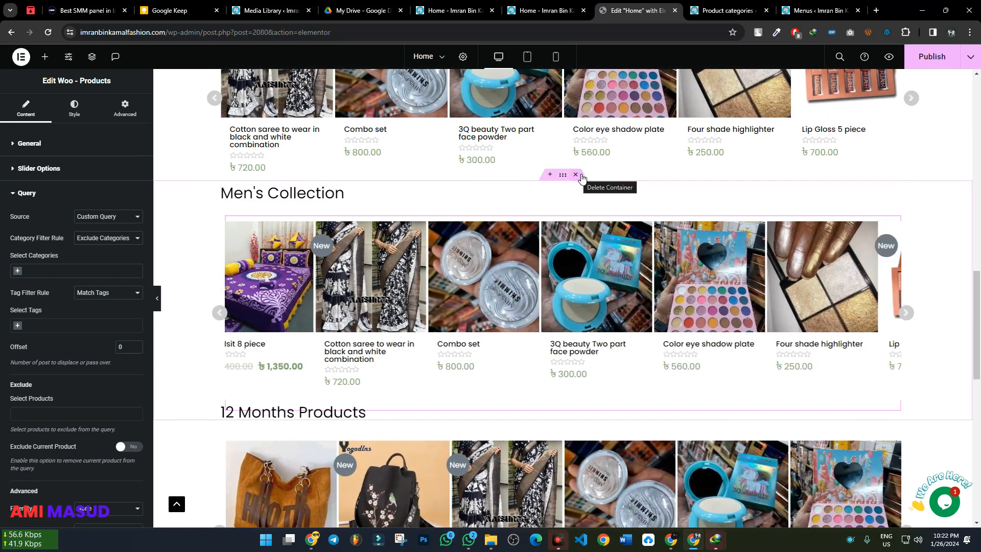
Step: Delete the Men's Collection container from the home page
click(576, 175)
scroll(546, 318, up, 3)
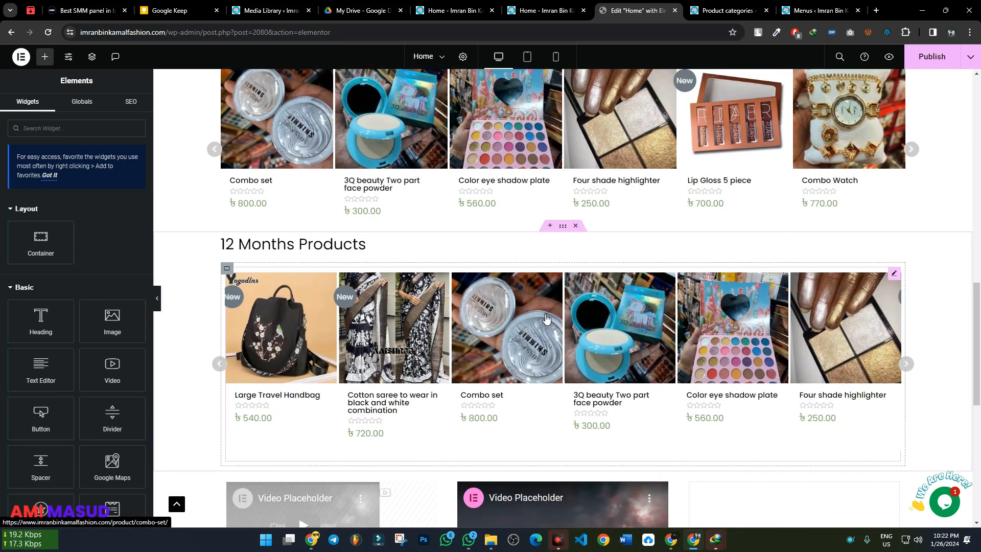